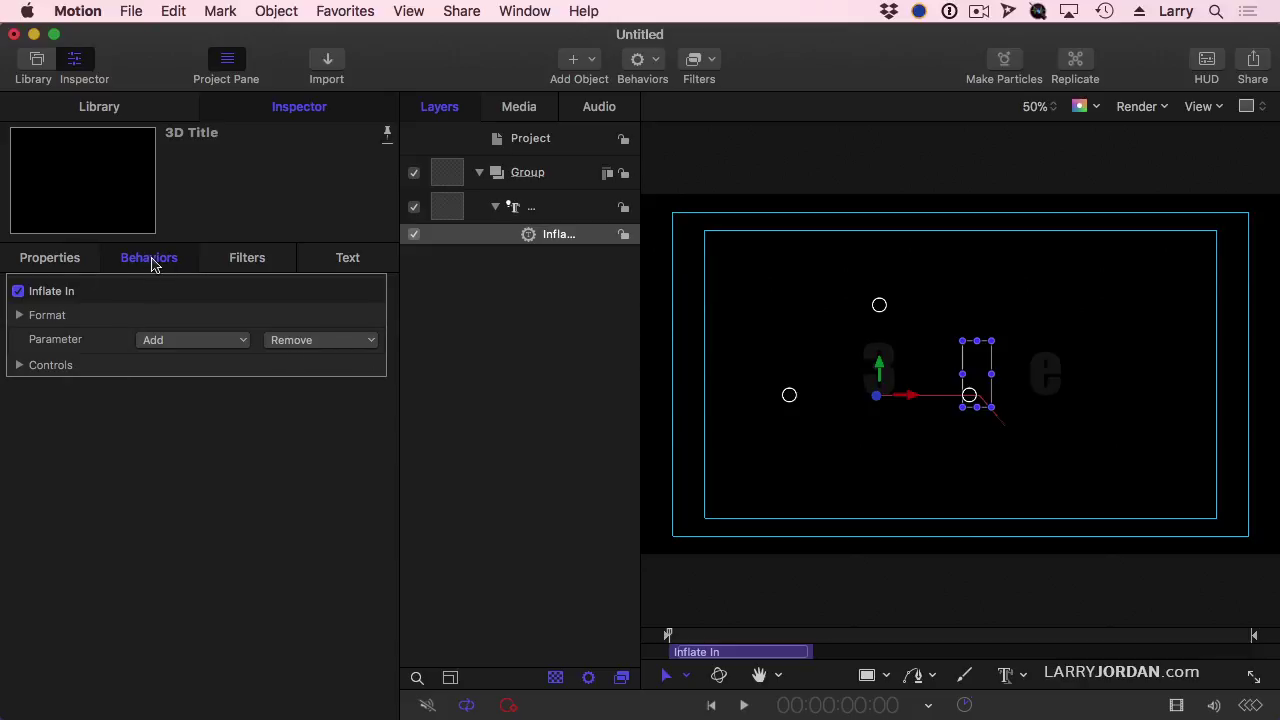
Delete the Inflate In behavior and drag the 3D Title up and left in the canvas
{"action": "left_click", "coordinate": [481, 240]}
{"action": "key", "text": "BackSpace"}
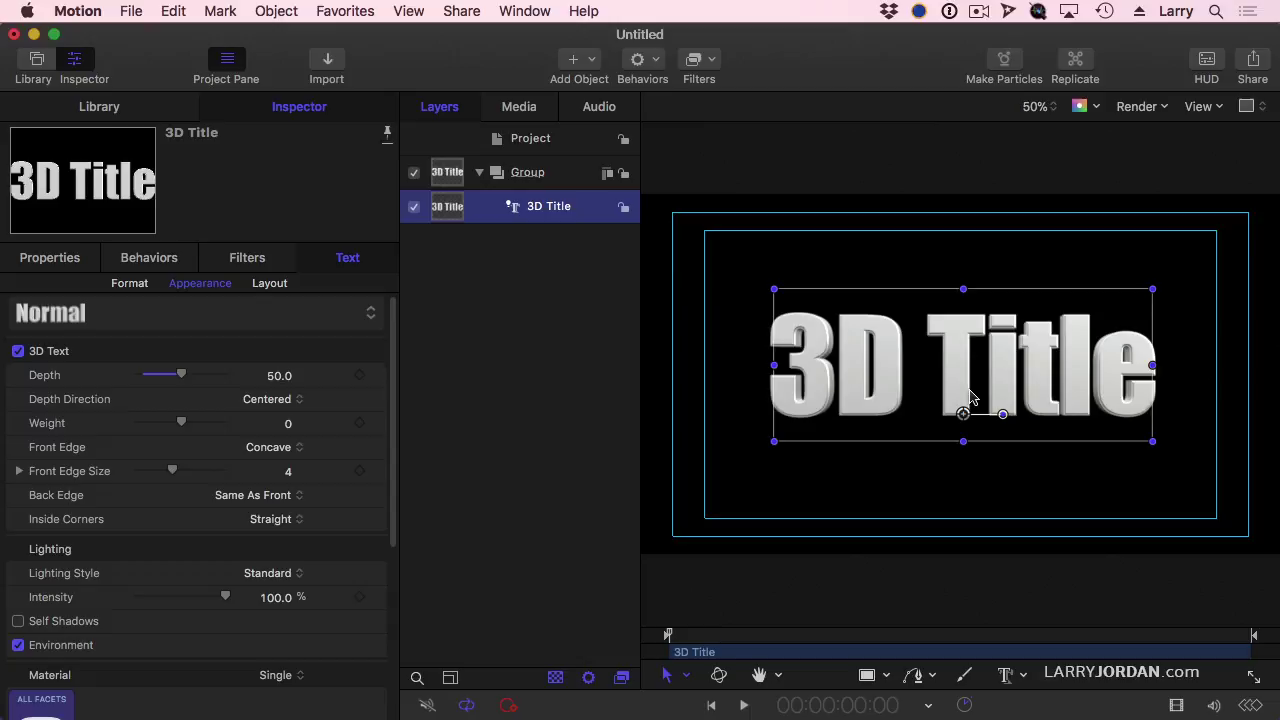
{"action": "left_click_drag", "start_coordinate": [960, 383], "coordinate": [890, 305]}
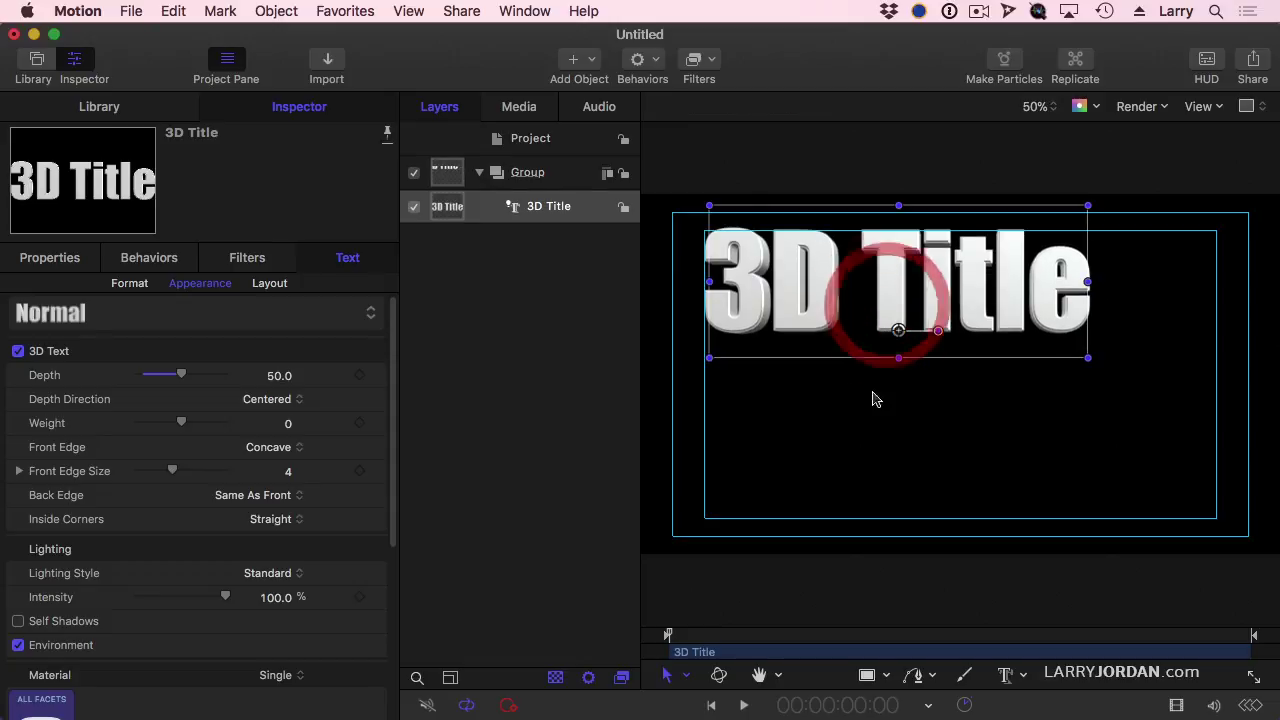
Apply Basic Motion > Fade In/Fade Out to the 3D Title and move its HUD aside
{"action": "left_click", "coordinate": [529, 217]}
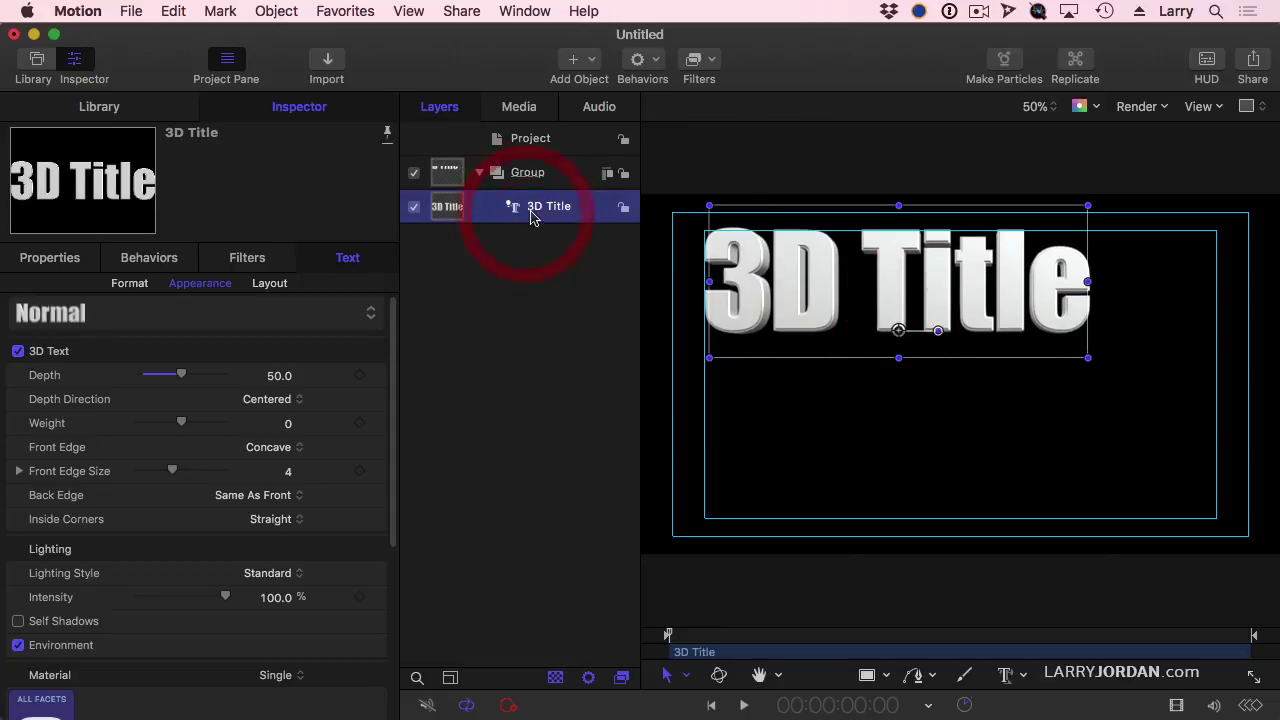
{"action": "left_click", "coordinate": [633, 60]}
{"action": "mouse_move", "coordinate": [707, 111]}
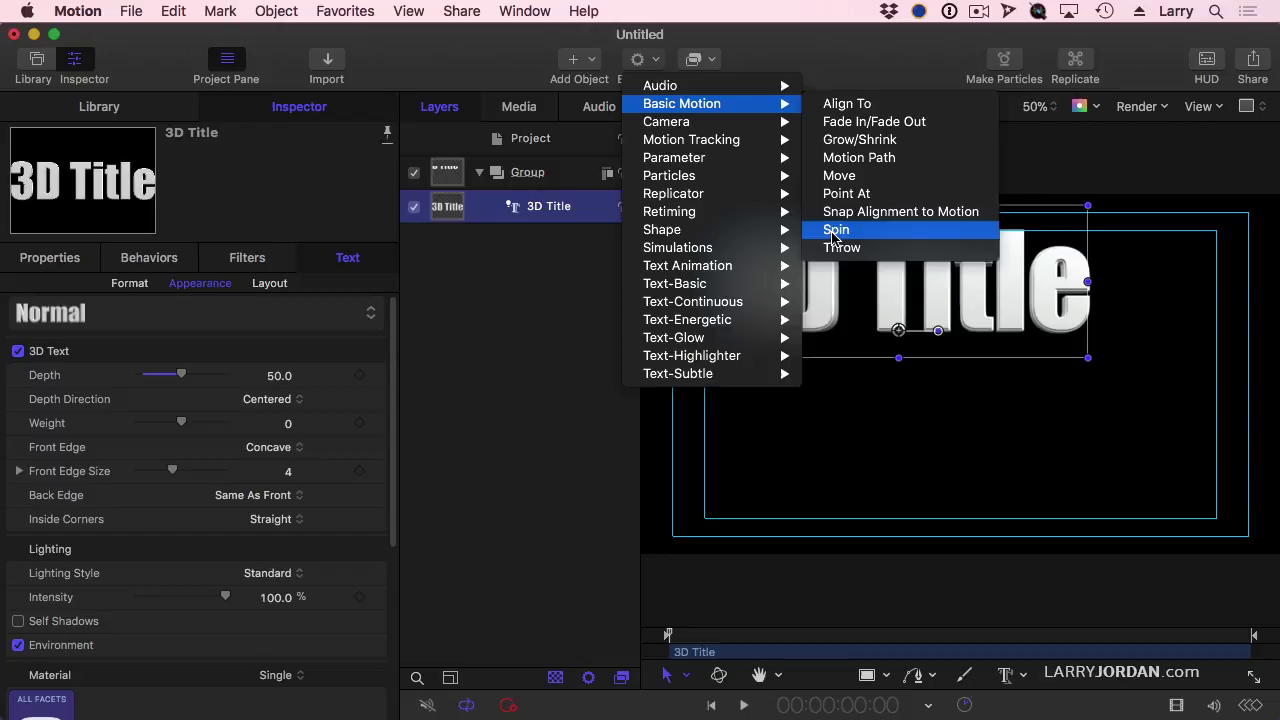
{"action": "left_click", "coordinate": [904, 128]}
{"action": "left_click", "coordinate": [1208, 62]}
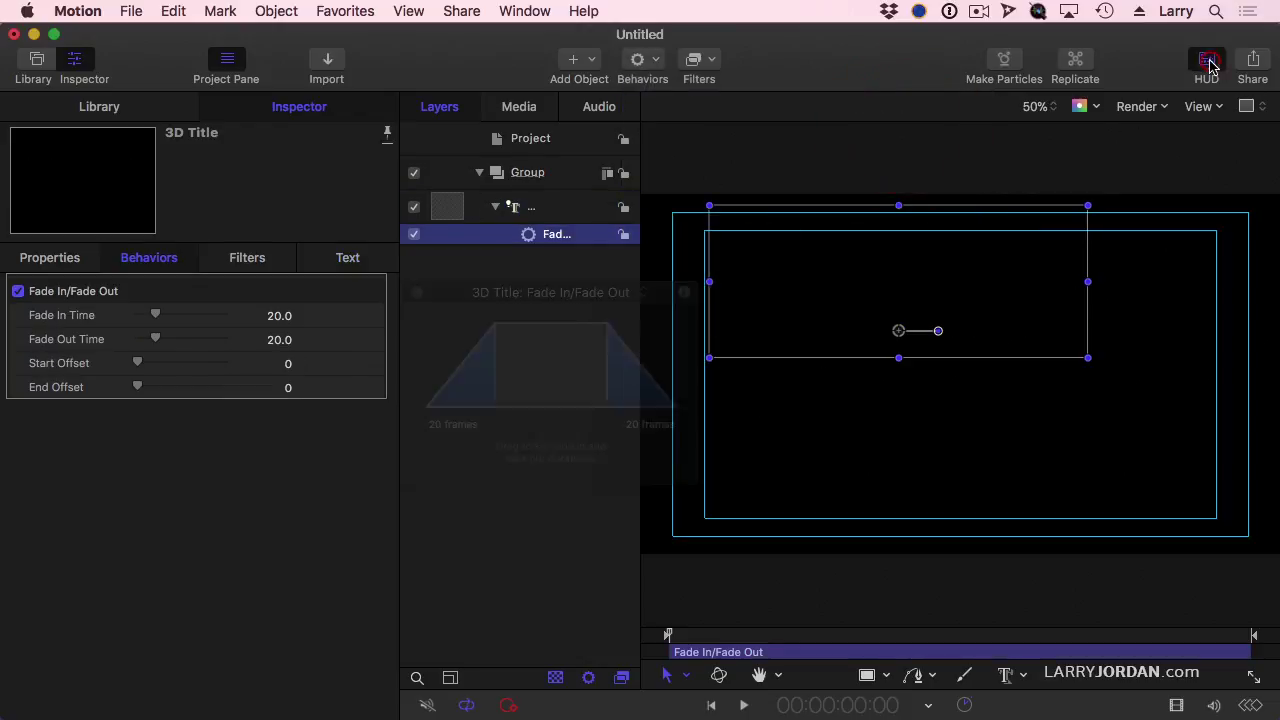
{"action": "left_click", "coordinate": [1206, 62]}
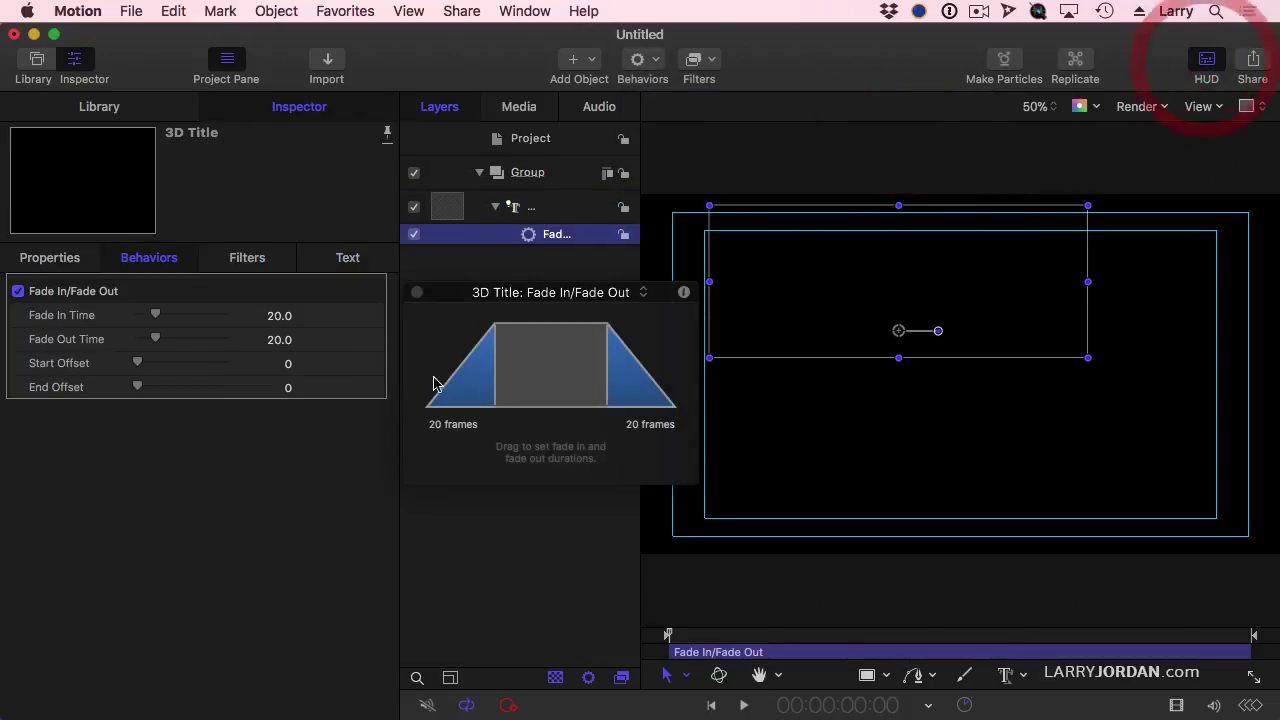
{"action": "left_click_drag", "start_coordinate": [571, 300], "coordinate": [486, 371]}
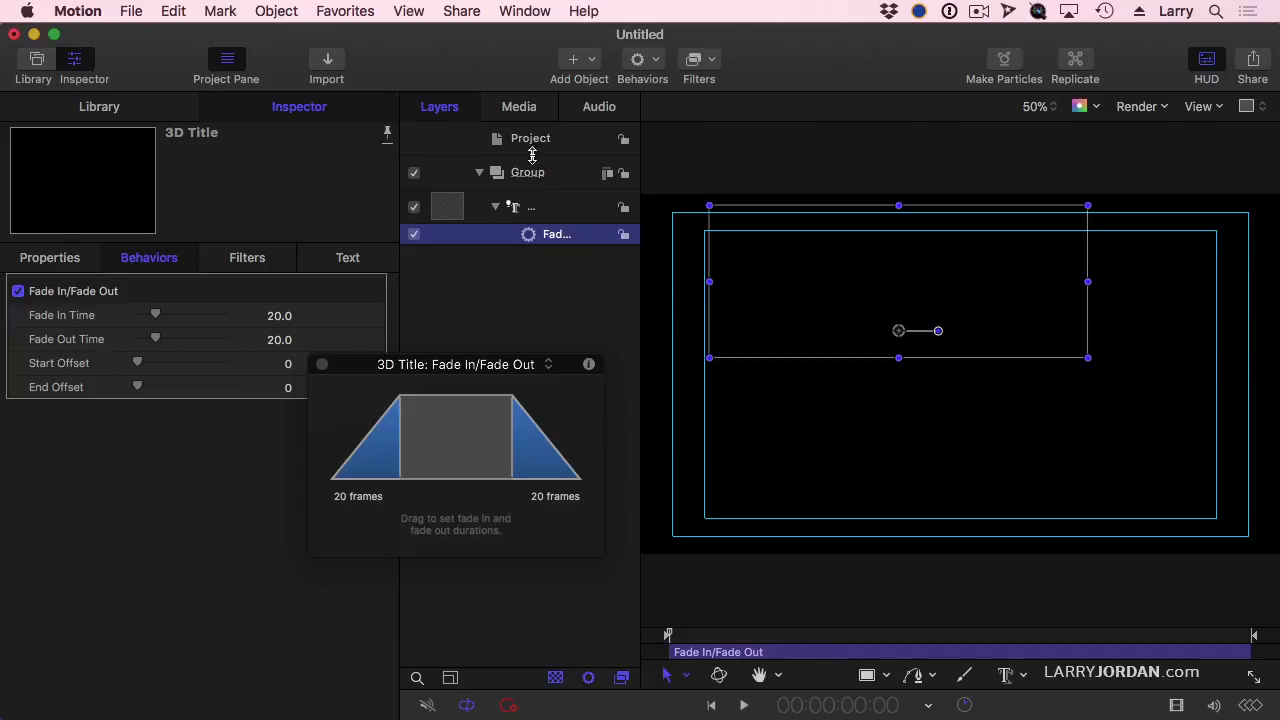
Set the fade-in to 10 frames and the fade-out to 60 frames, then preview playback
{"action": "left_click_drag", "start_coordinate": [398, 458], "coordinate": [369, 446]}
{"action": "left_click_drag", "start_coordinate": [515, 451], "coordinate": [372, 458]}
{"action": "left_click_drag", "start_coordinate": [667, 634], "coordinate": [640, 630]}
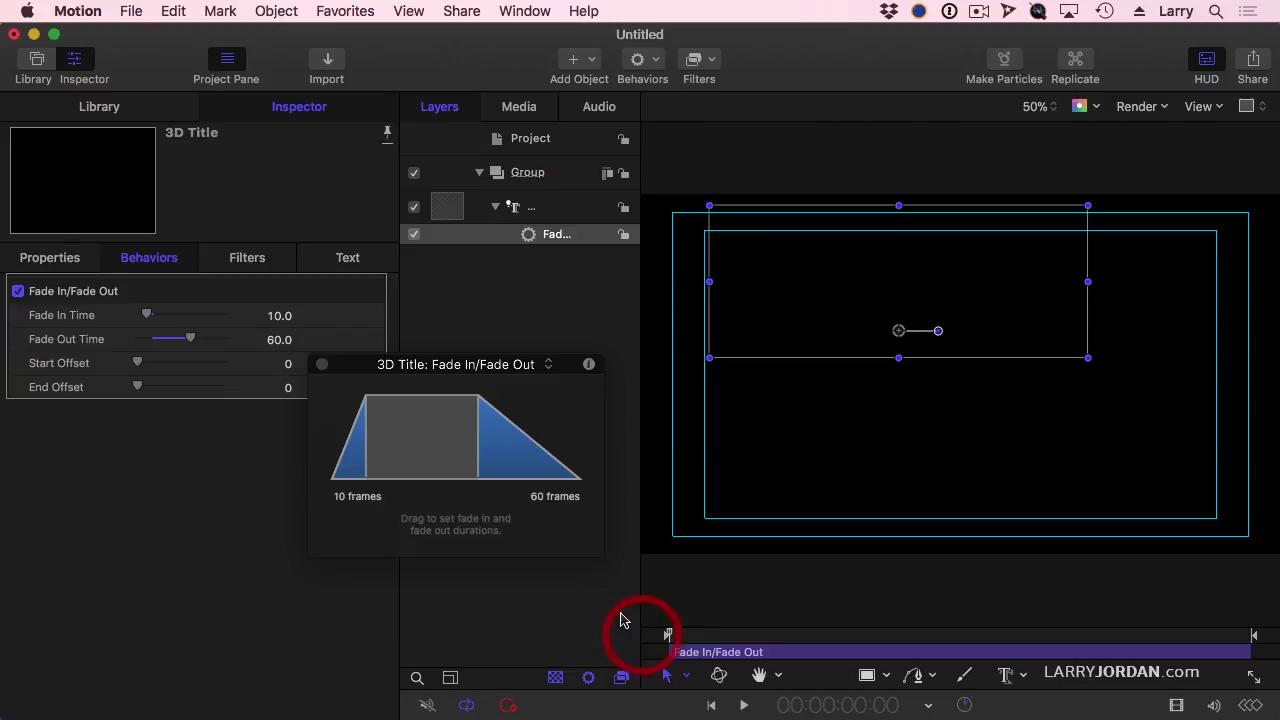
{"action": "key", "text": "space"}
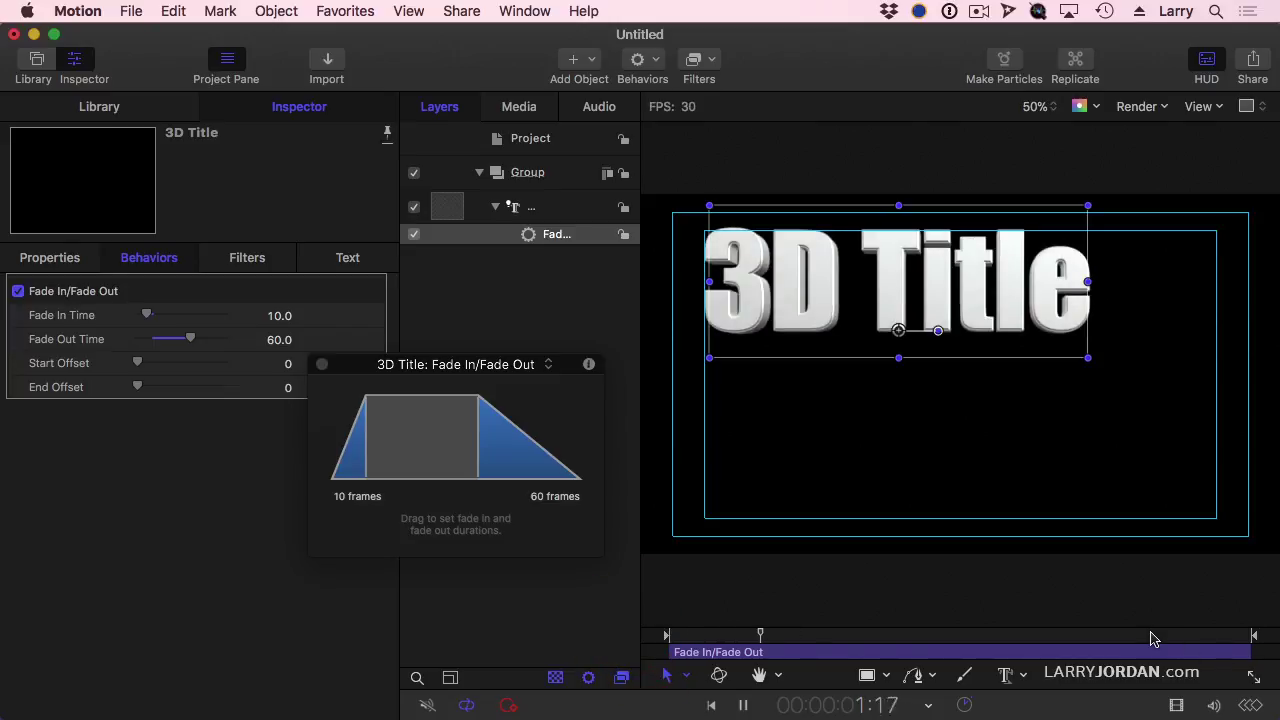
{"action": "left_click", "coordinate": [1110, 634]}
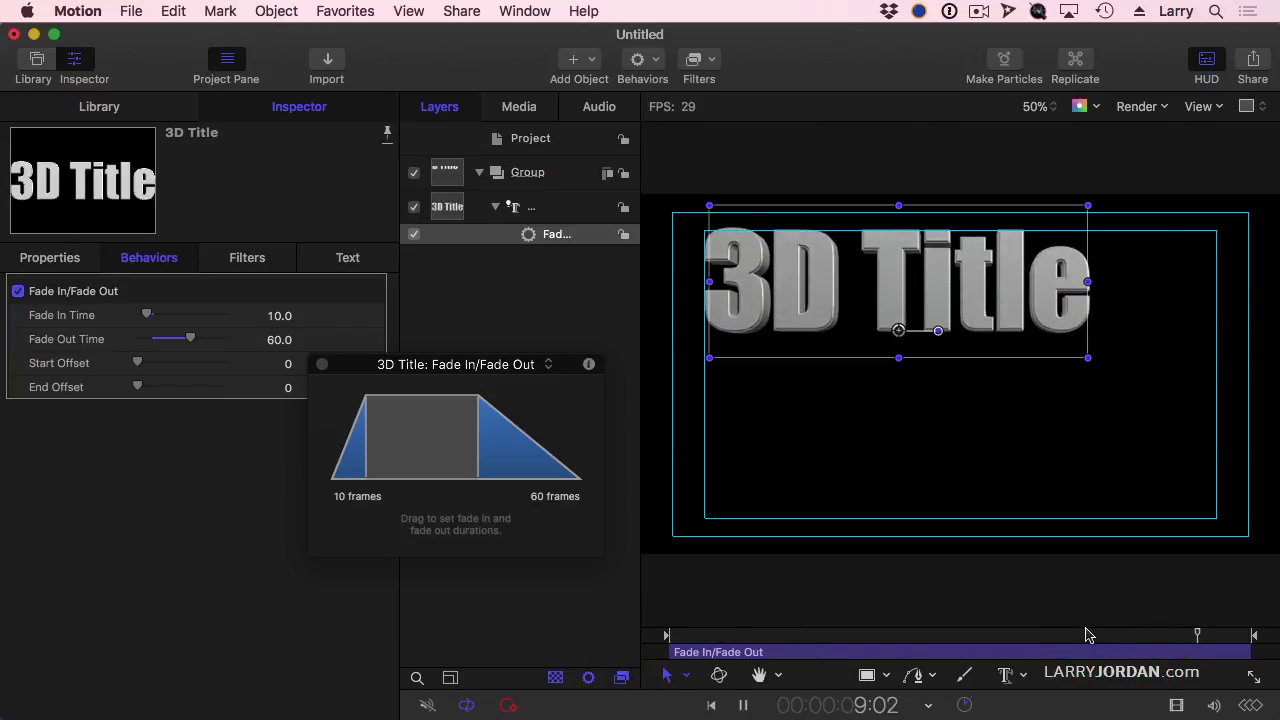
{"action": "key", "text": "space"}
{"action": "left_click", "coordinate": [686, 634]}
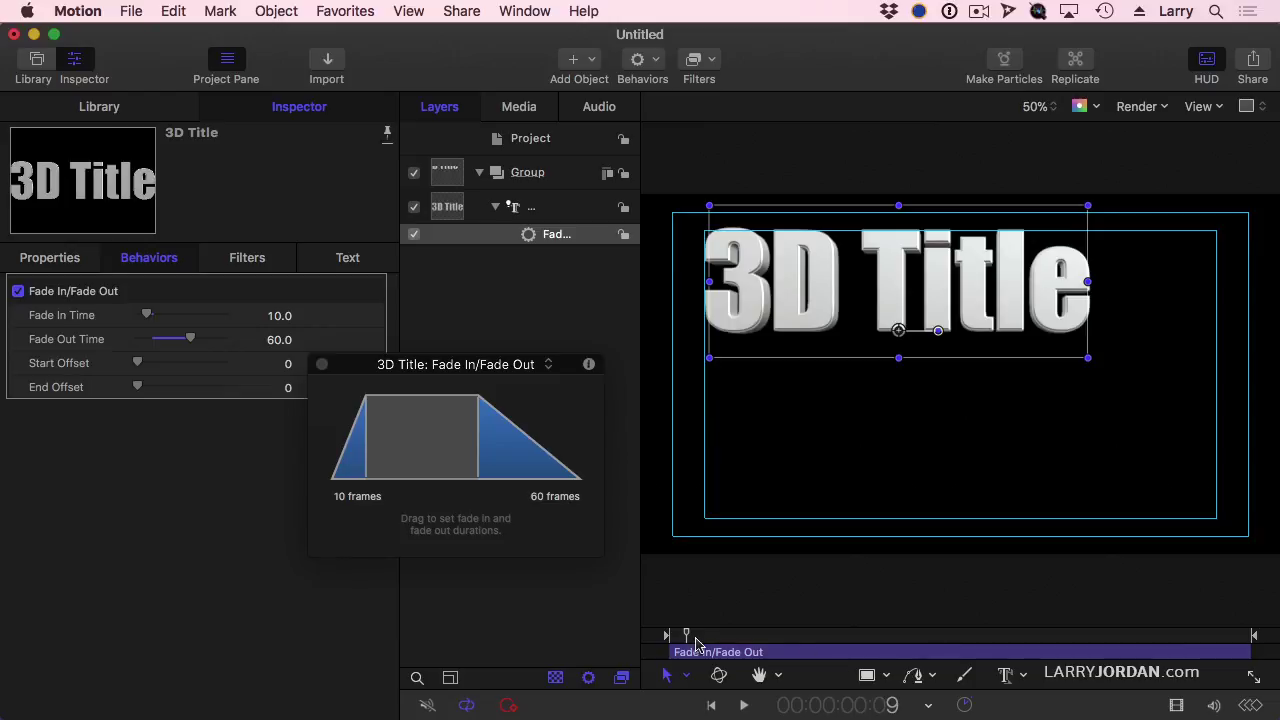
{"action": "left_click", "coordinate": [670, 634]}
{"action": "key", "text": "space"}
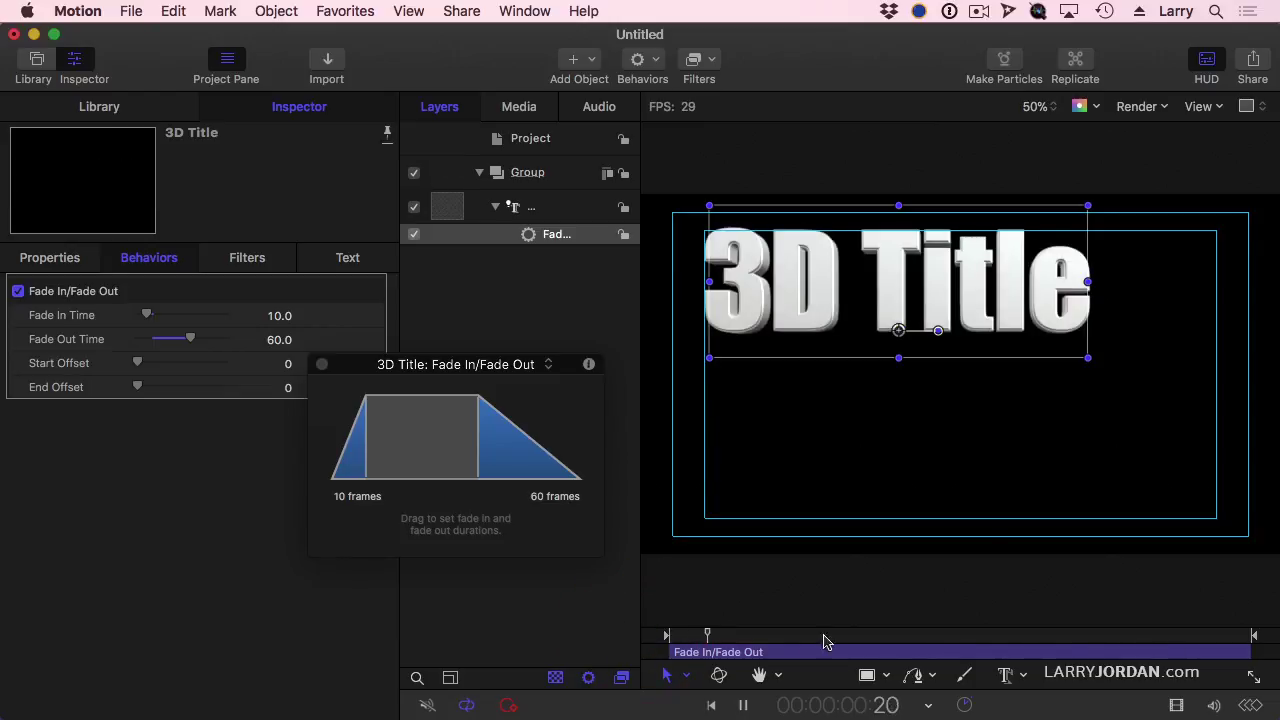
{"action": "left_click", "coordinate": [1106, 634]}
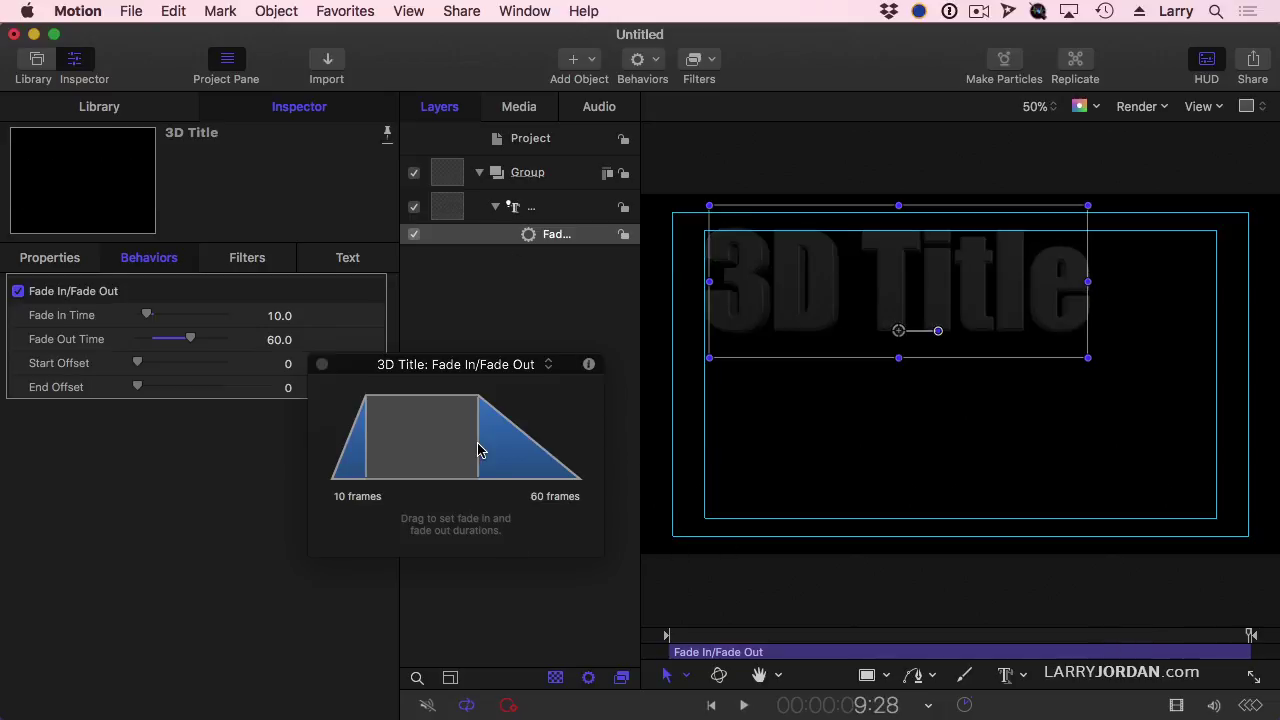
Drag the fade-out down to 0 frames and replay to check it
{"action": "left_click_drag", "start_coordinate": [478, 450], "coordinate": [743, 451]}
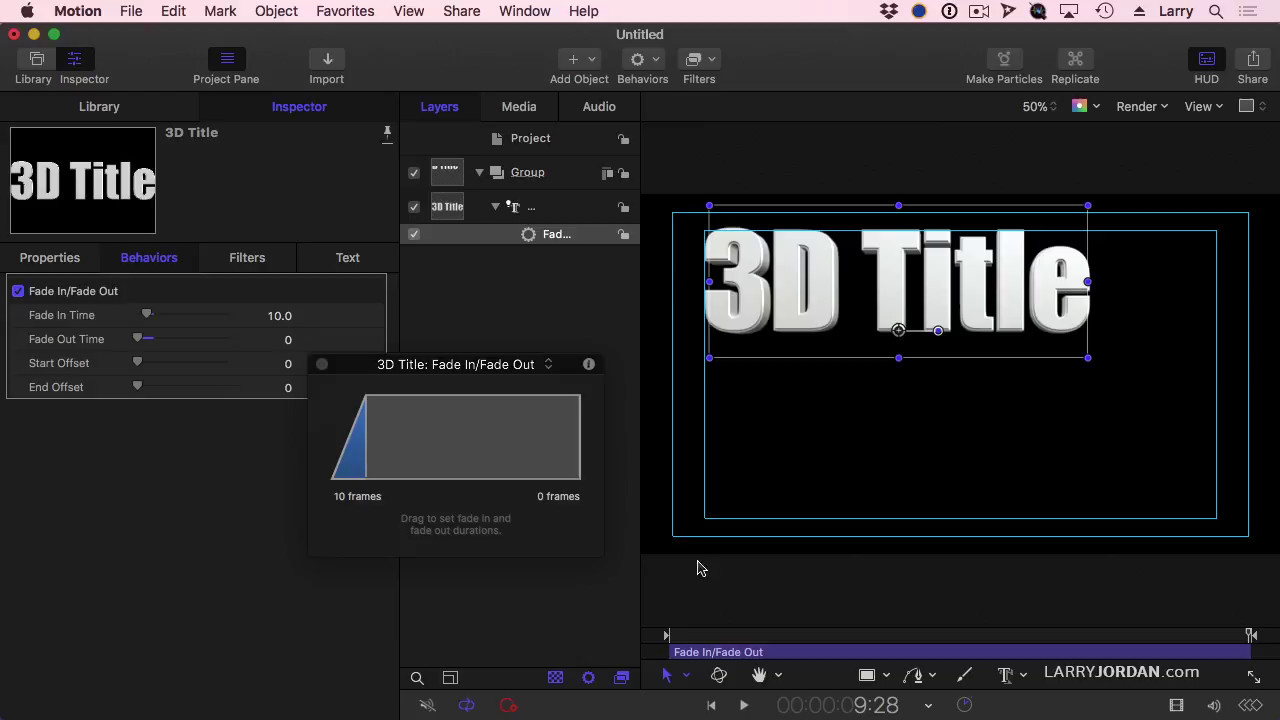
{"action": "key", "text": "space"}
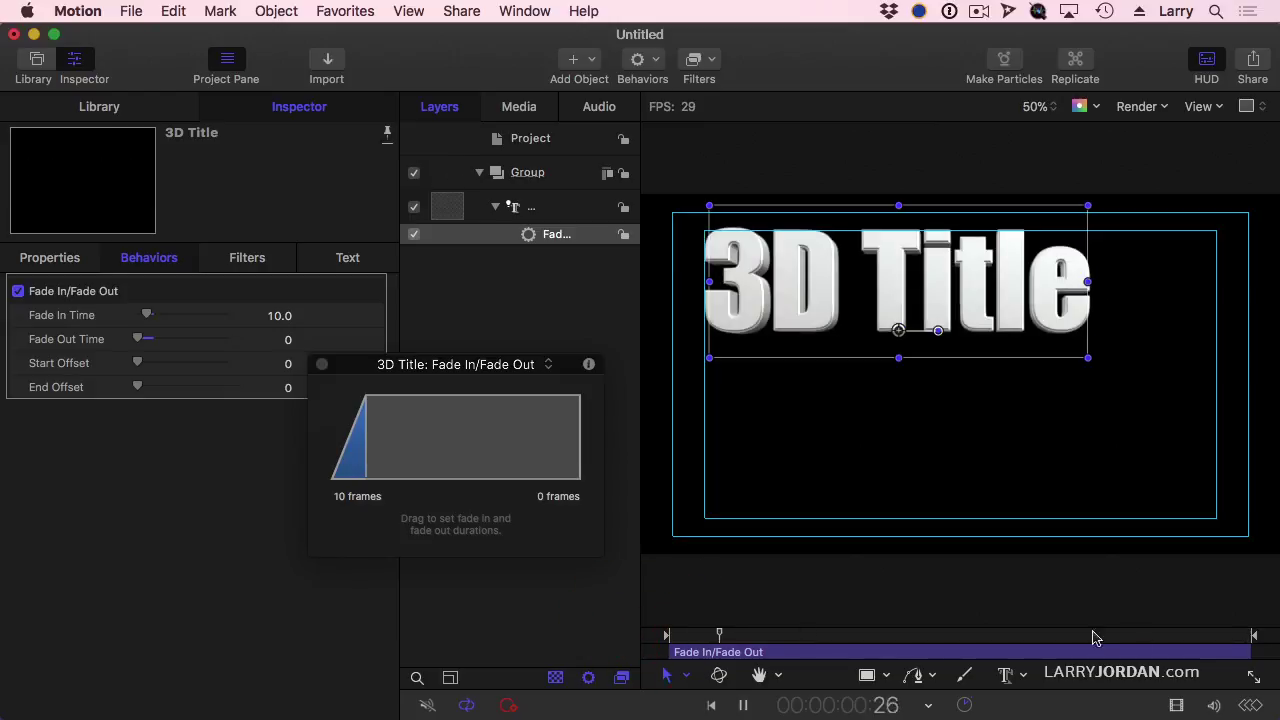
{"action": "left_click", "coordinate": [1193, 633]}
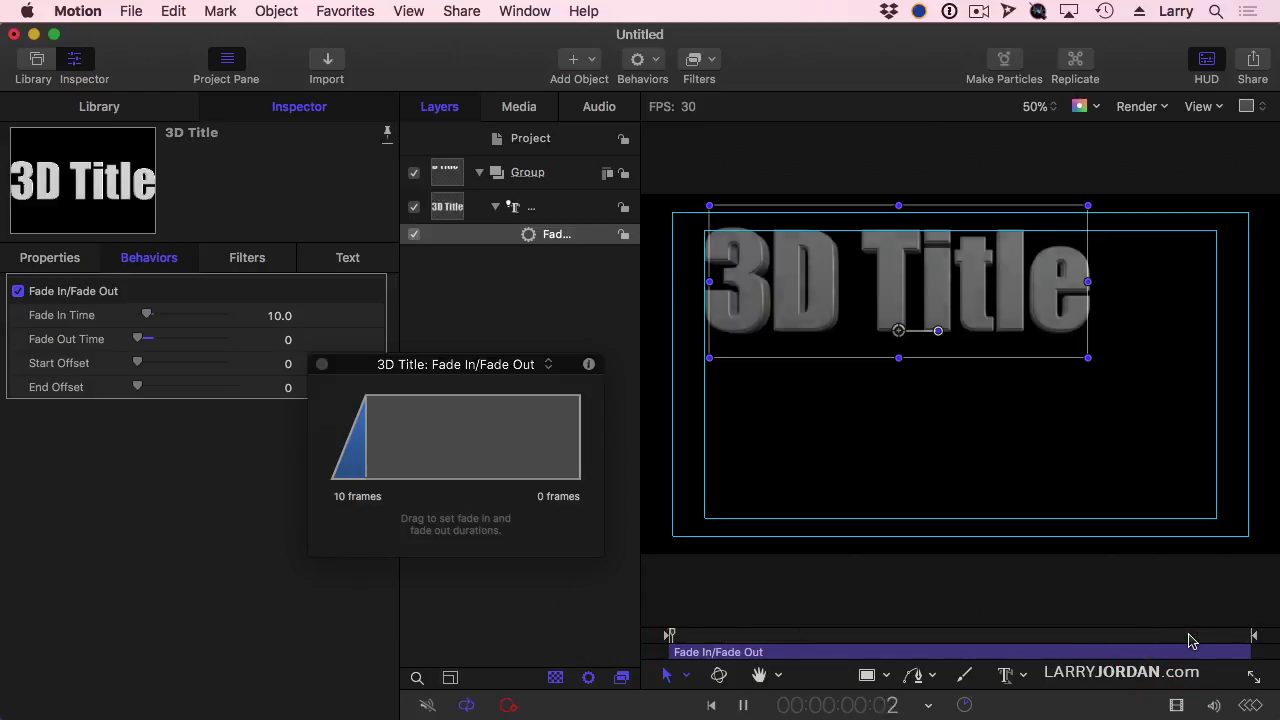
{"action": "key", "text": "space"}
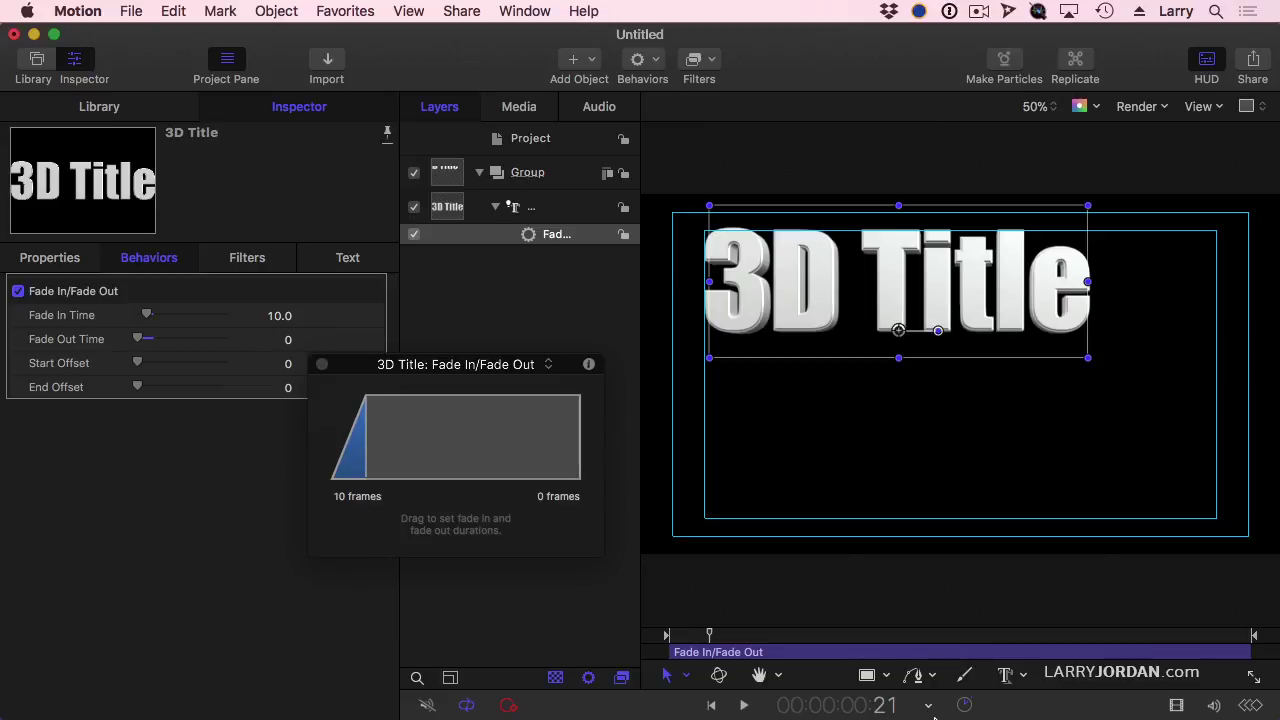
Turn looped playback off, replay near the end, then turn looping back on
{"action": "left_click", "coordinate": [965, 705]}
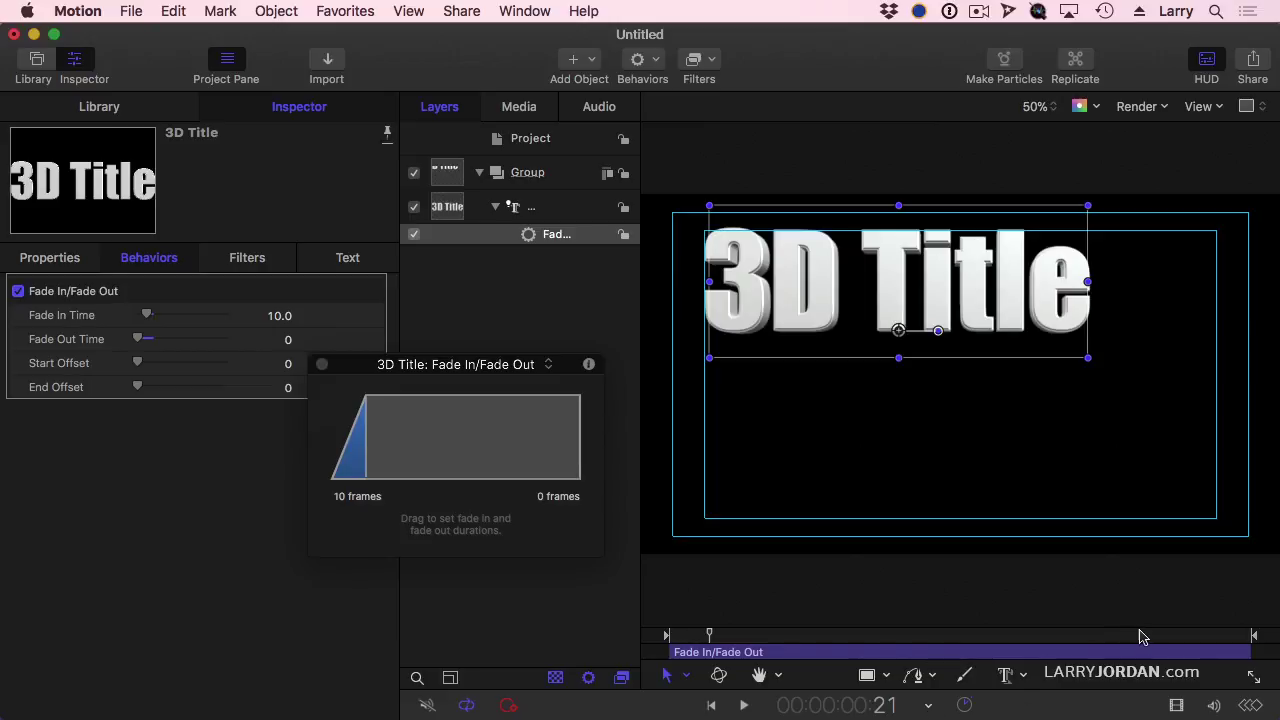
{"action": "left_click", "coordinate": [466, 705]}
{"action": "left_click", "coordinate": [1145, 634]}
{"action": "key", "text": "space"}
{"action": "left_click", "coordinate": [468, 706]}
Replace the Fade In/Fade Out behavior with a Throw behavior and start playback
{"action": "left_click", "coordinate": [494, 238]}
{"action": "key", "text": "Delete"}
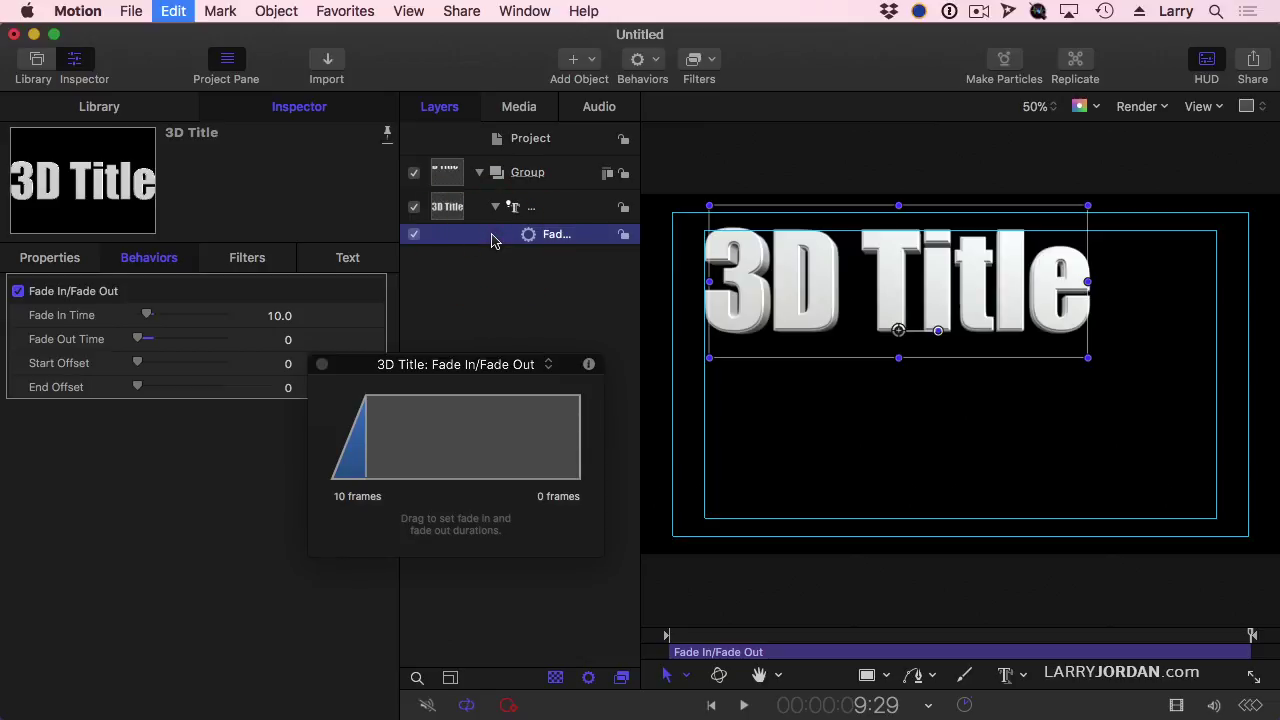
{"action": "left_click", "coordinate": [642, 60]}
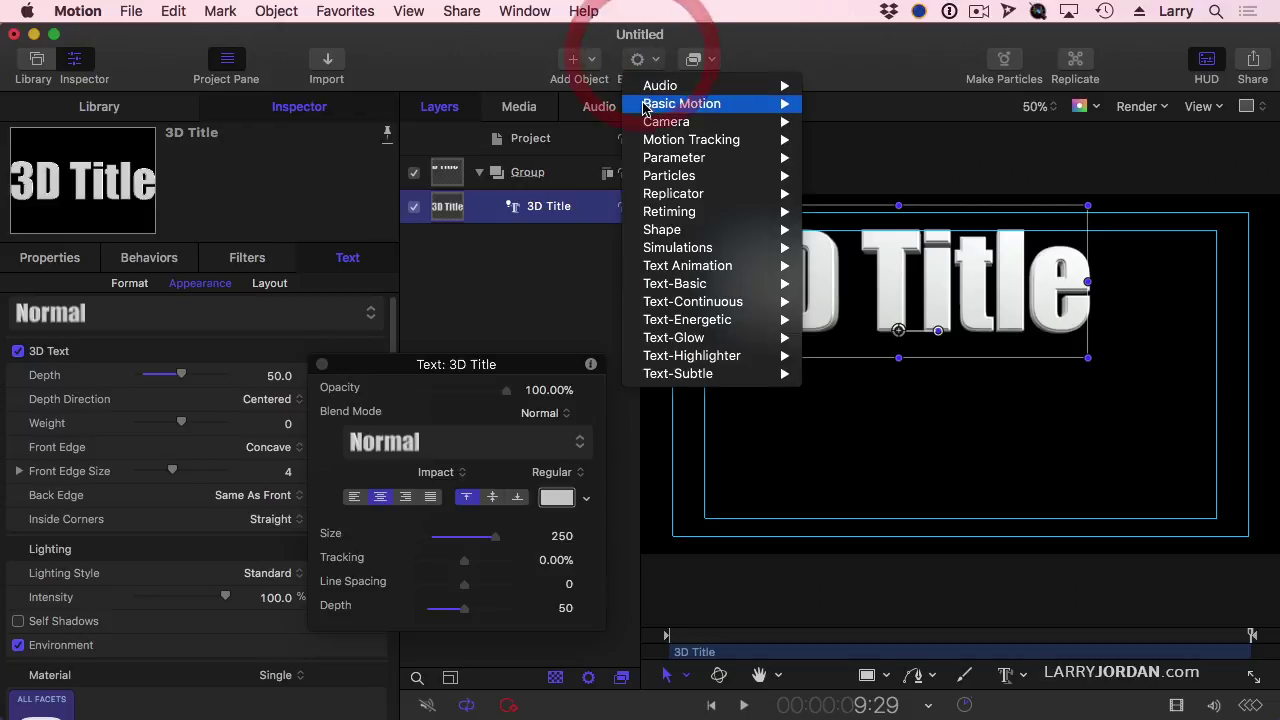
{"action": "mouse_move", "coordinate": [674, 104]}
{"action": "left_click", "coordinate": [866, 248]}
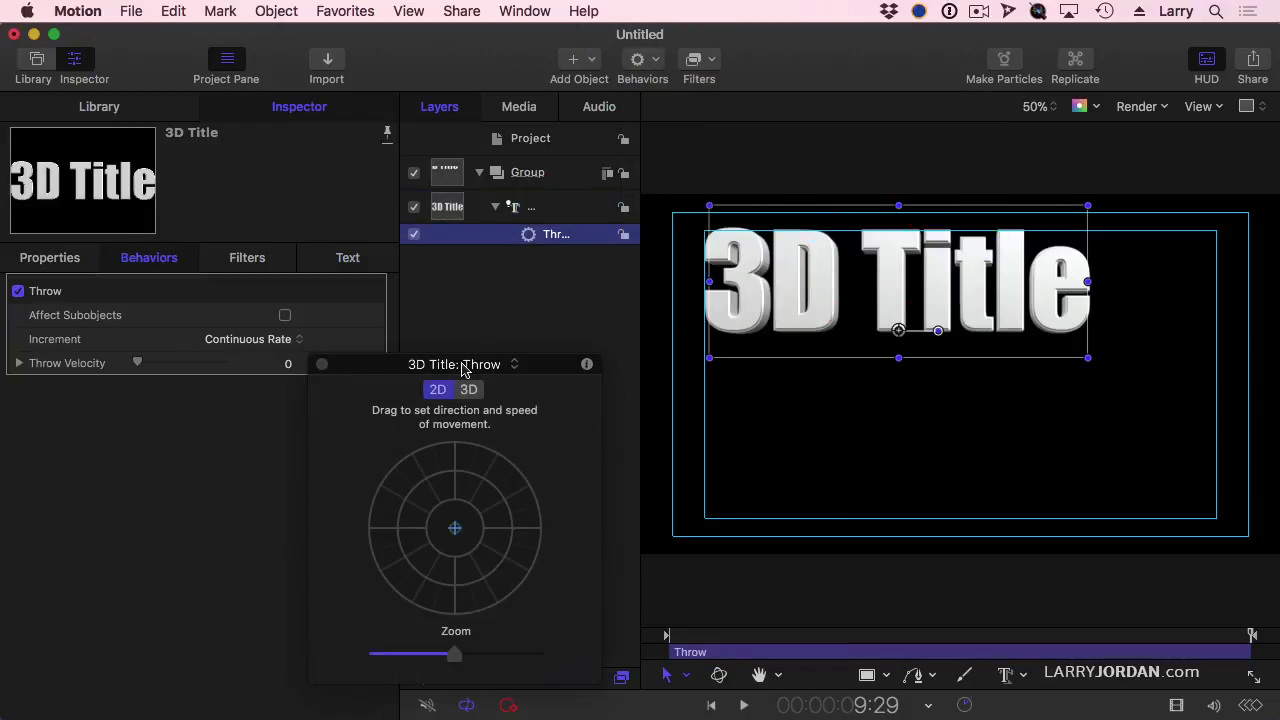
{"action": "left_click_drag", "start_coordinate": [466, 366], "coordinate": [371, 305]}
{"action": "key", "text": "space"}
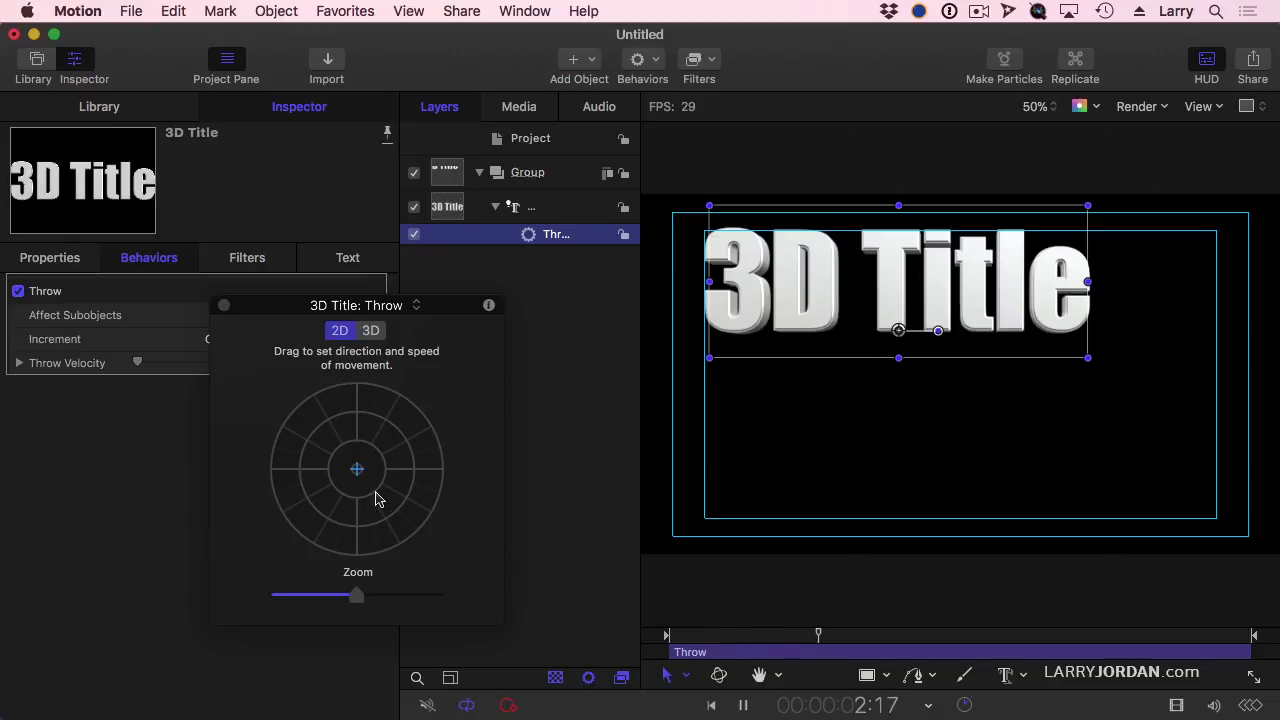
Try several throw directions in the HUD dial, zooming it, to set the title's drift
{"action": "left_click_drag", "start_coordinate": [377, 500], "coordinate": [379, 503]}
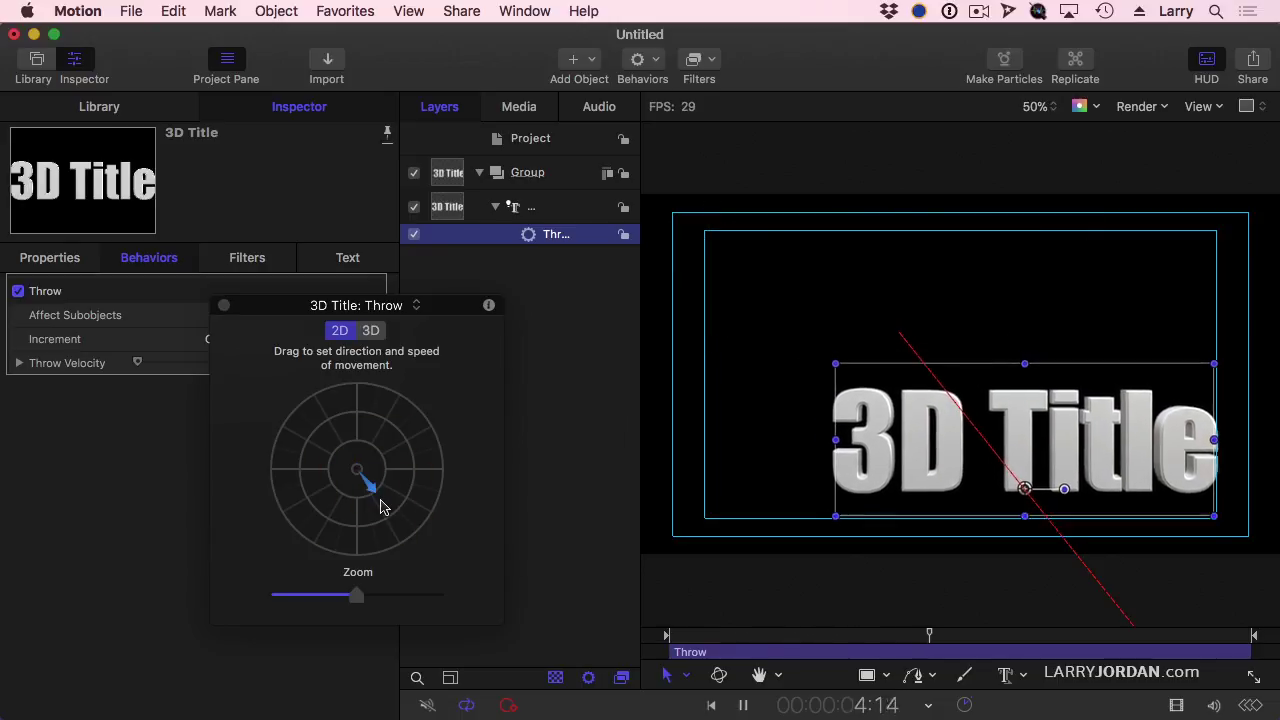
{"action": "left_click_drag", "start_coordinate": [320, 494], "coordinate": [375, 412]}
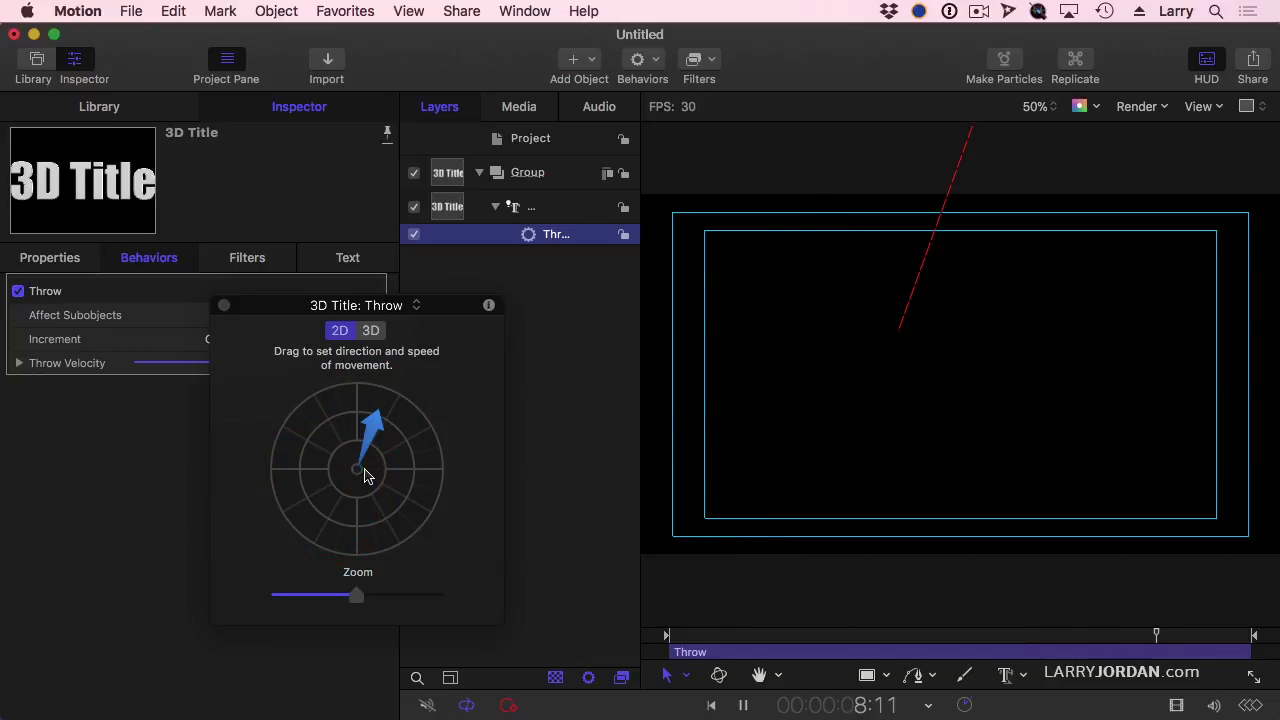
{"action": "left_click_drag", "start_coordinate": [368, 475], "coordinate": [430, 472]}
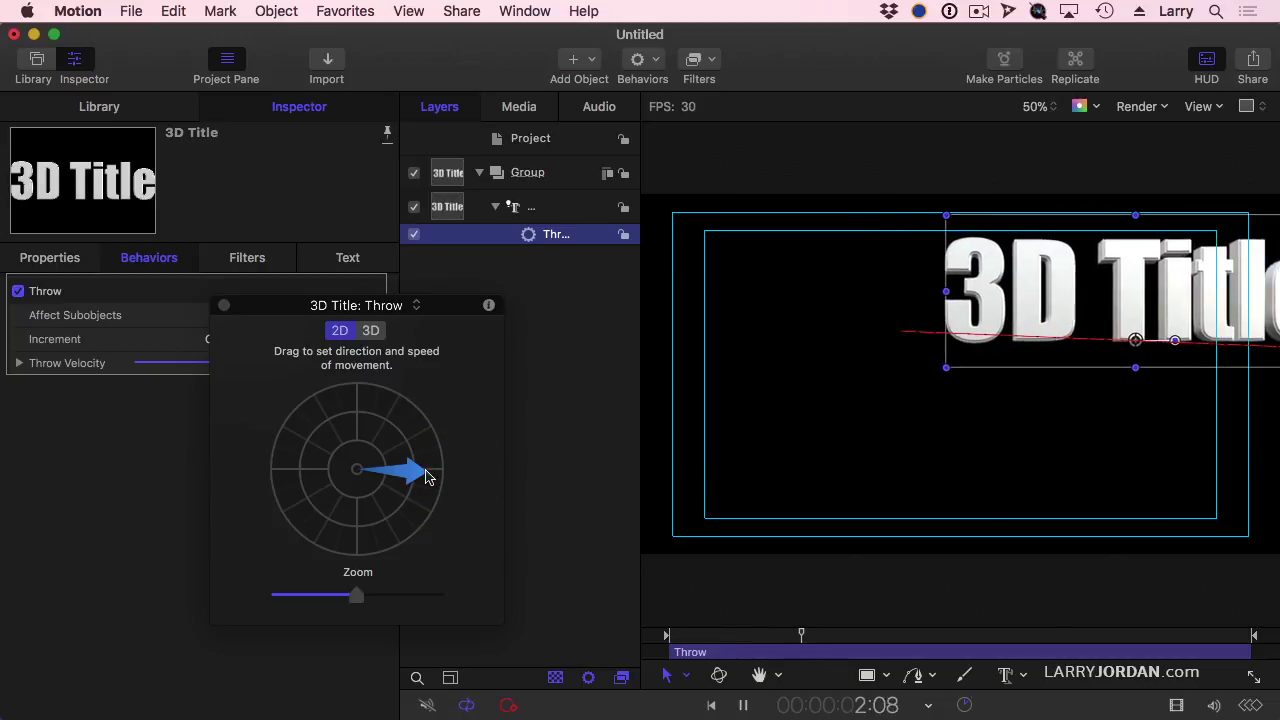
{"action": "left_click_drag", "start_coordinate": [284, 475], "coordinate": [371, 415]}
{"action": "left_click_drag", "start_coordinate": [349, 506], "coordinate": [349, 488]}
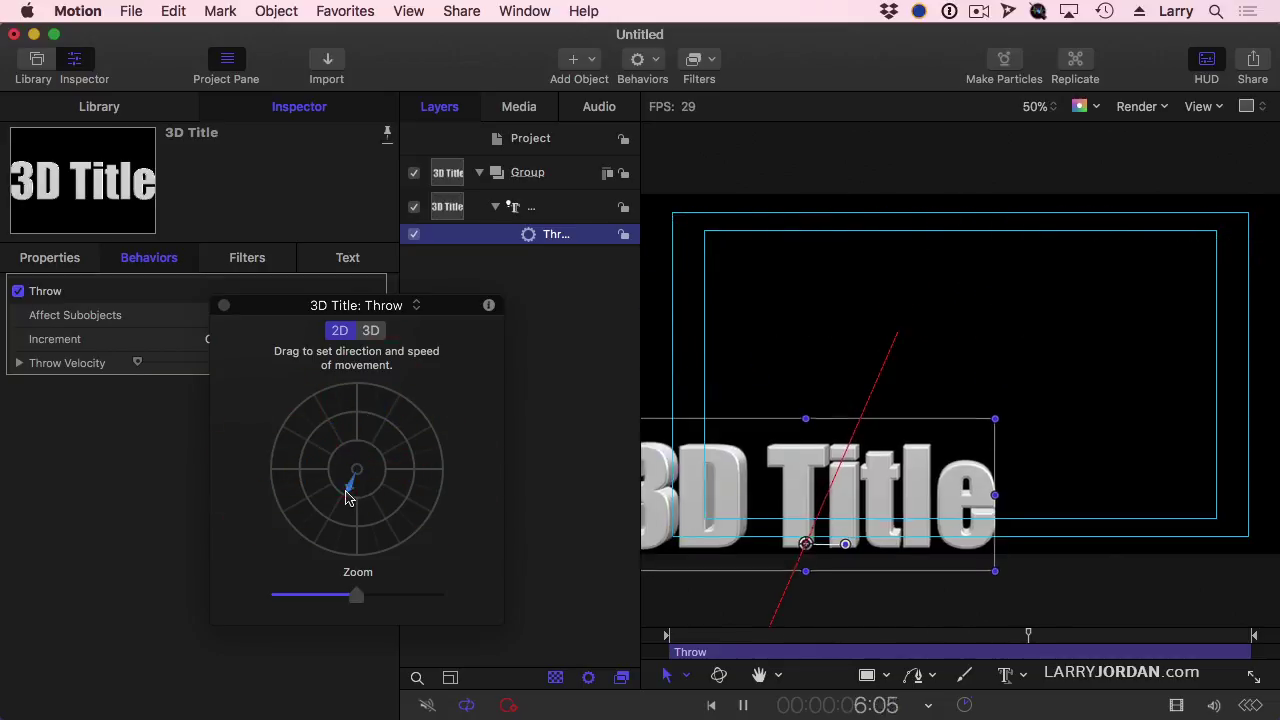
{"action": "left_click_drag", "start_coordinate": [352, 596], "coordinate": [306, 596]}
{"action": "left_click_drag", "start_coordinate": [340, 468], "coordinate": [408, 496]}
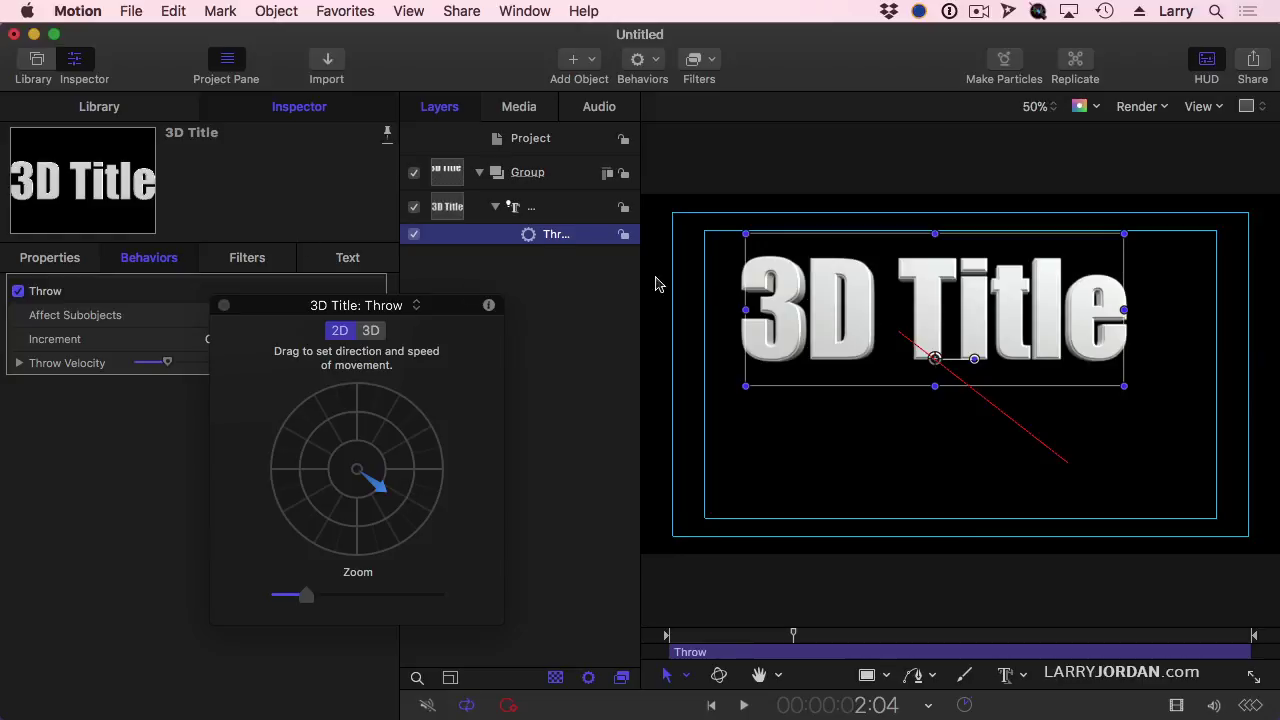
Delete the Throw behavior and add a Motion Path behavior to the 3D Title
{"action": "left_click", "coordinate": [503, 246]}
{"action": "key", "text": "Delete"}
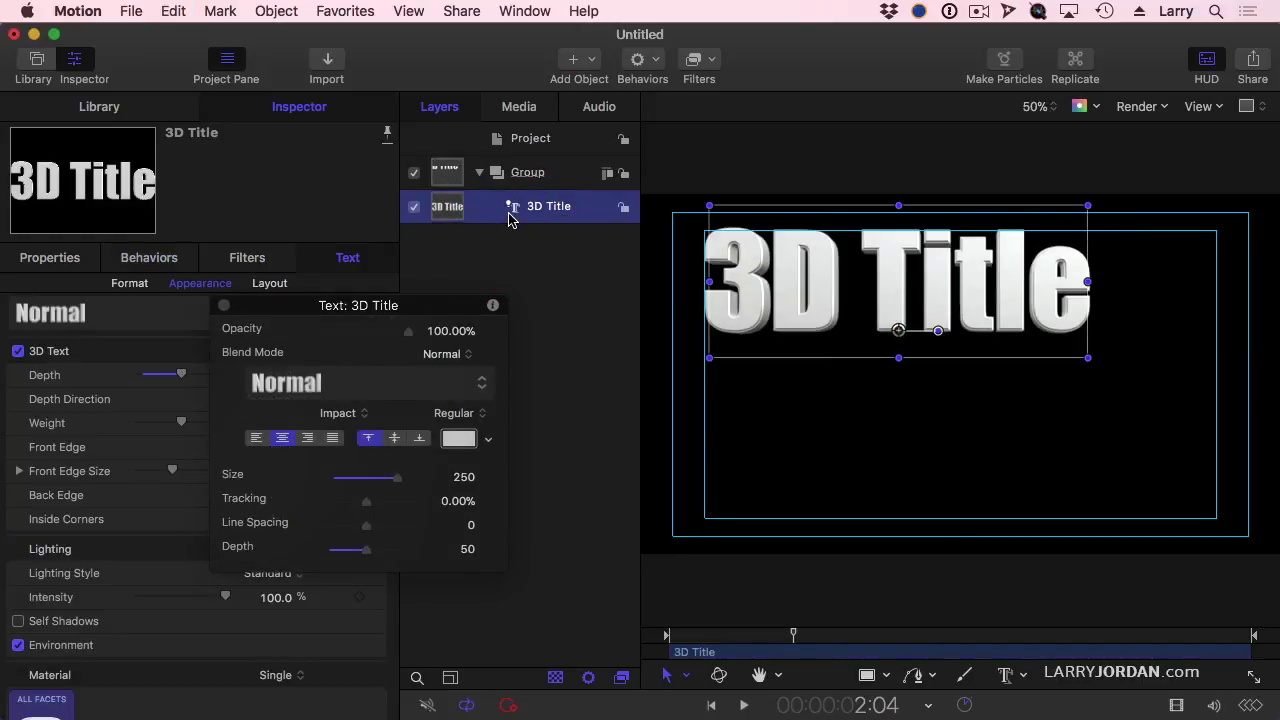
{"action": "left_click", "coordinate": [512, 213]}
{"action": "left_click", "coordinate": [662, 64]}
{"action": "mouse_move", "coordinate": [677, 108]}
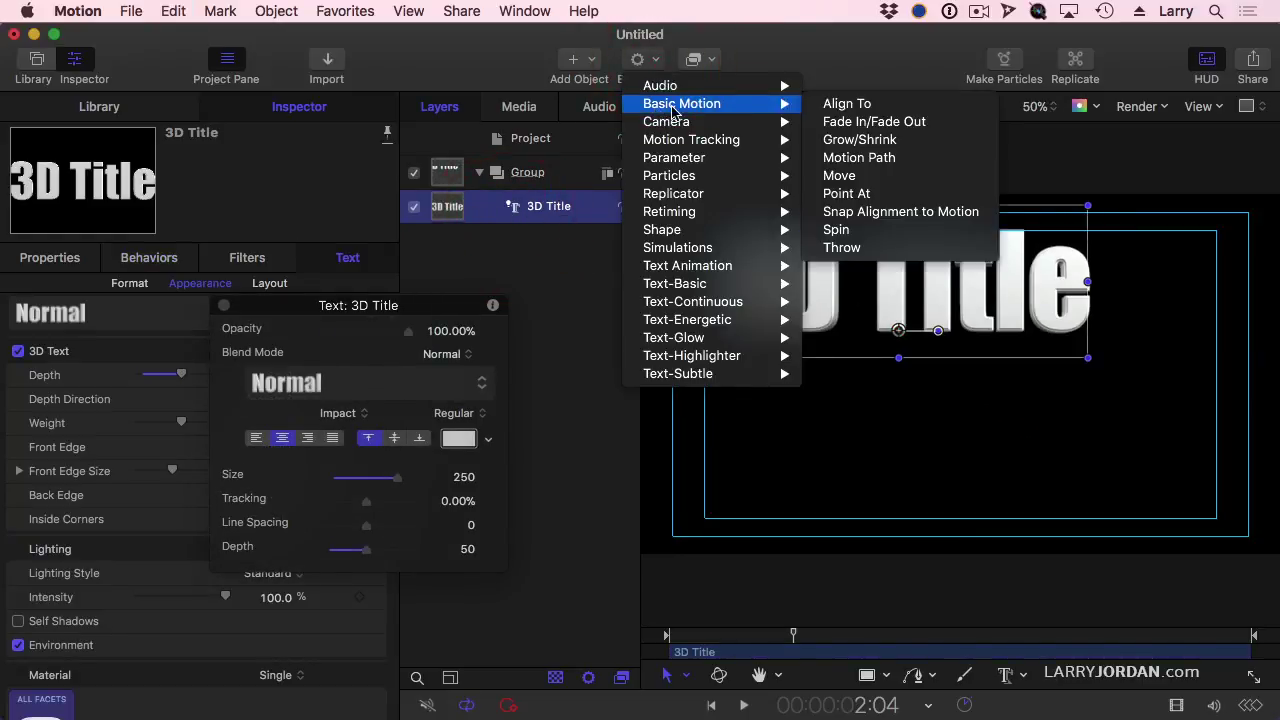
{"action": "left_click", "coordinate": [884, 158]}
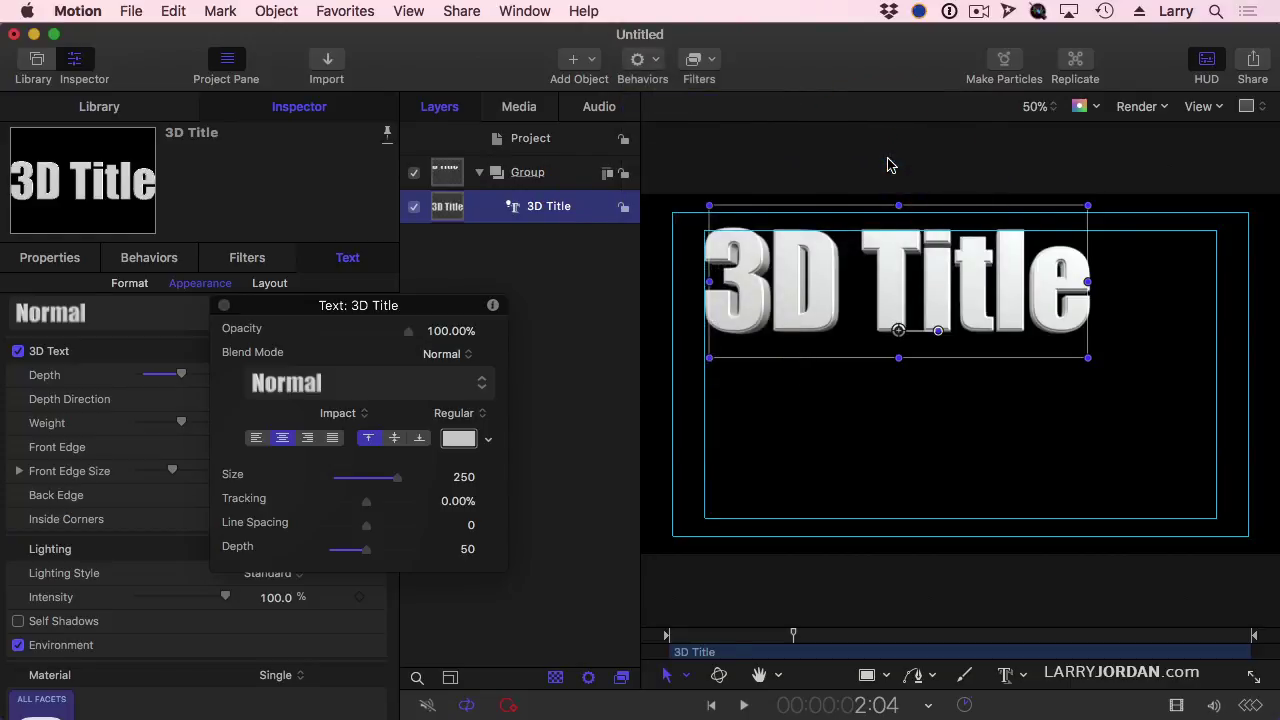
At 25% canvas zoom, drag the path from upper left to lower right and preview
{"action": "left_click", "coordinate": [1040, 106]}
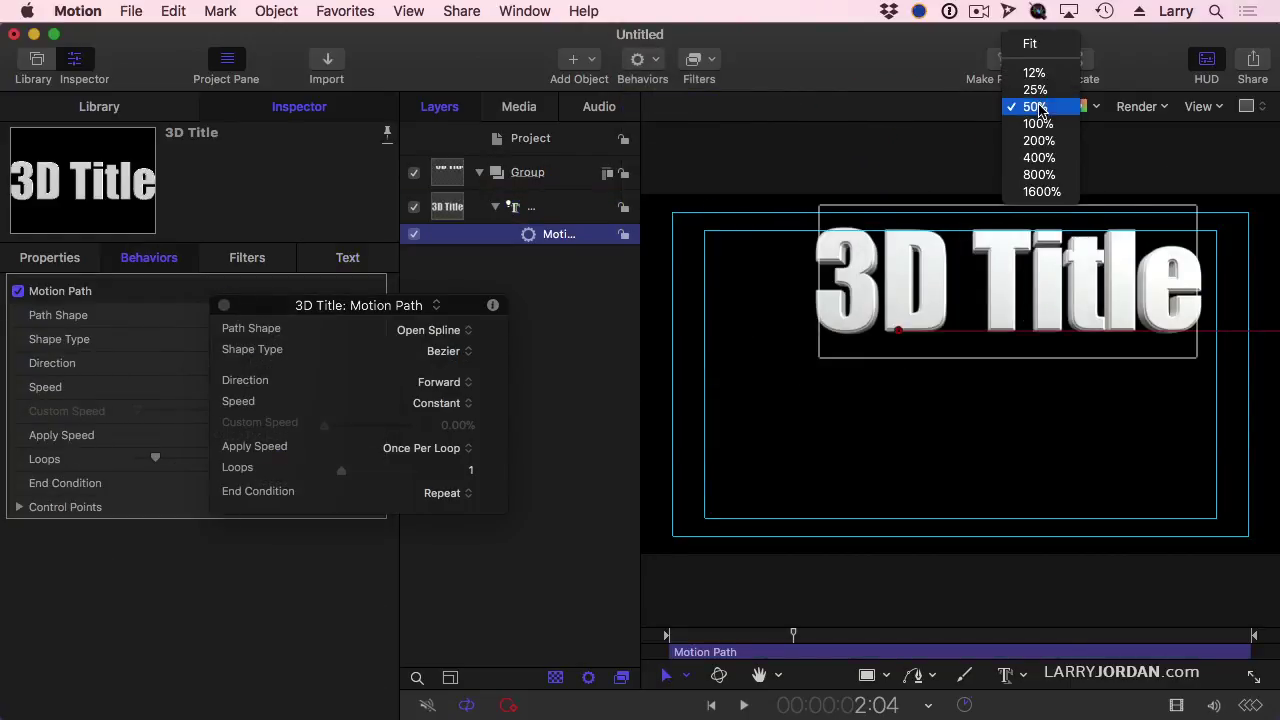
{"action": "left_click", "coordinate": [1034, 90]}
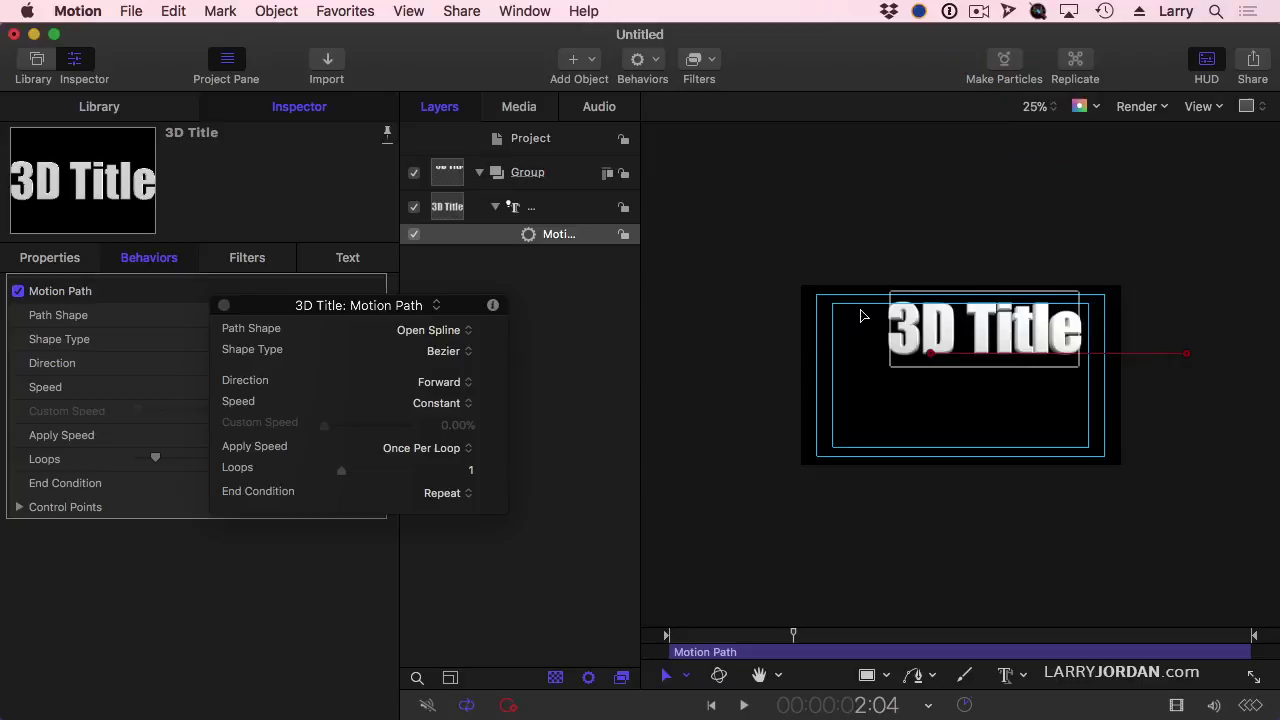
{"action": "left_click_drag", "start_coordinate": [930, 357], "coordinate": [838, 348]}
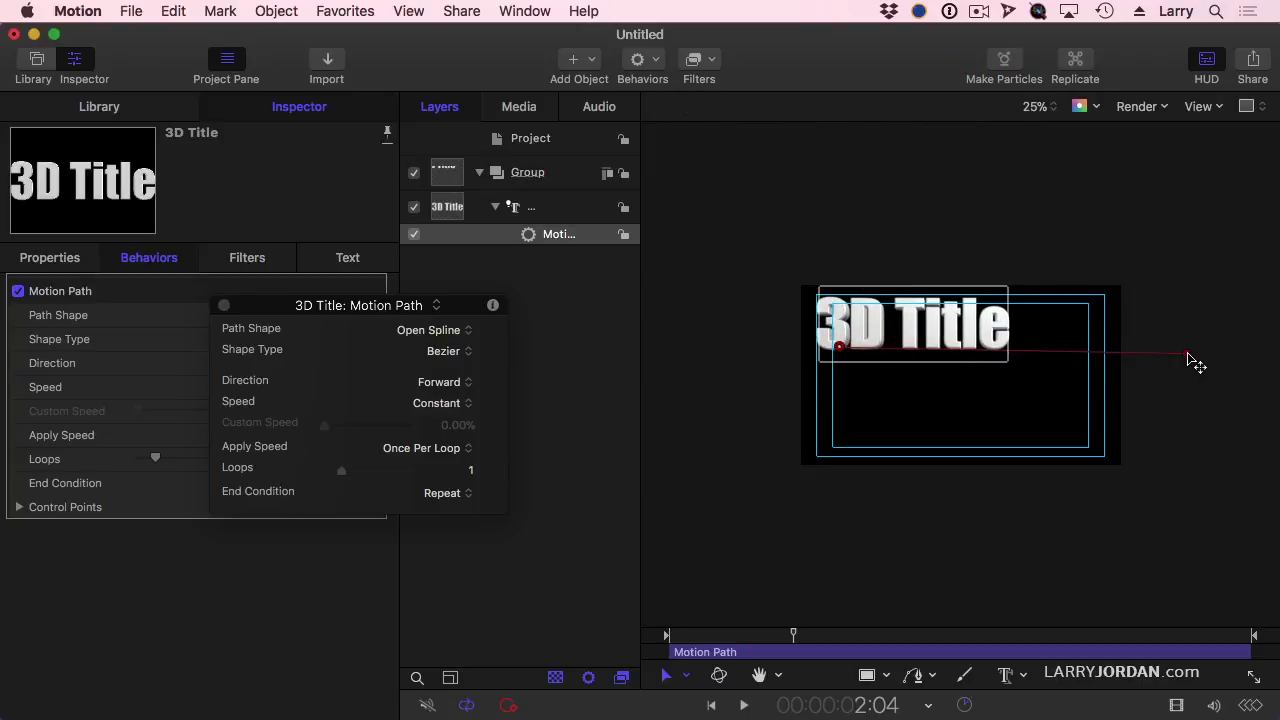
{"action": "left_click_drag", "start_coordinate": [1186, 353], "coordinate": [1056, 433]}
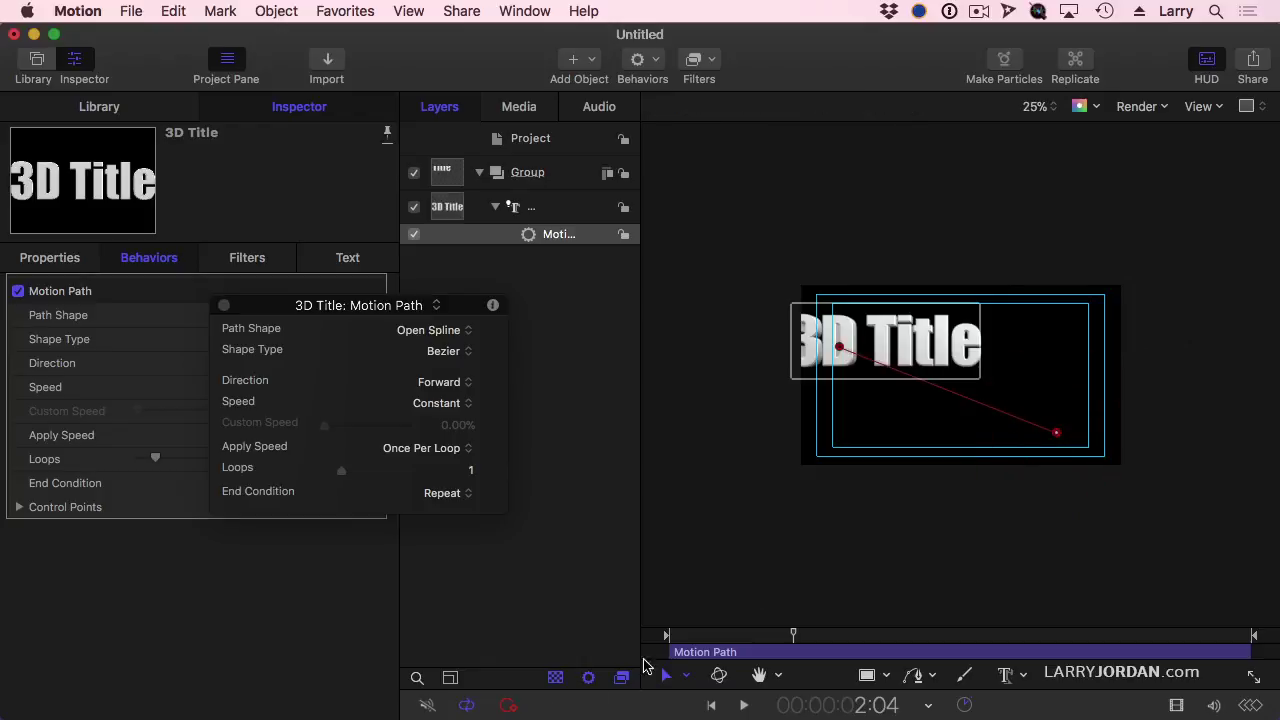
{"action": "left_click_drag", "start_coordinate": [685, 636], "coordinate": [629, 629]}
{"action": "key", "text": "space"}
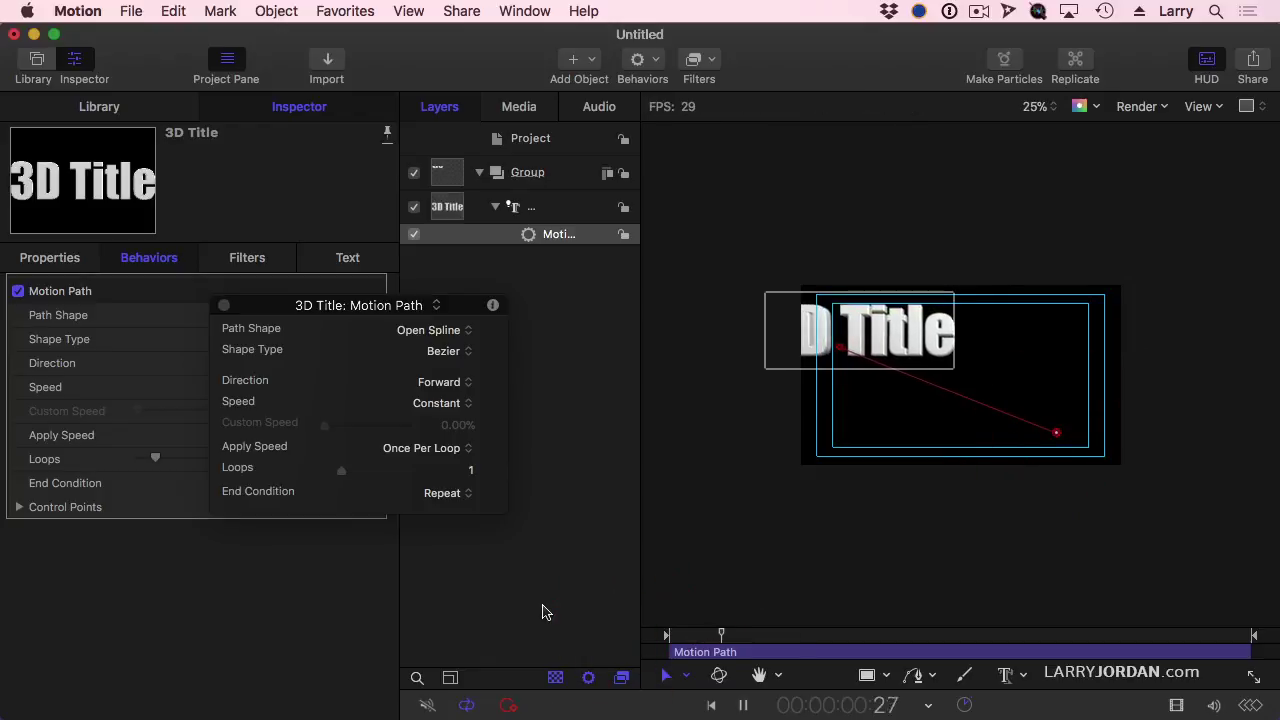
{"action": "left_click_drag", "start_coordinate": [812, 637], "coordinate": [660, 645]}
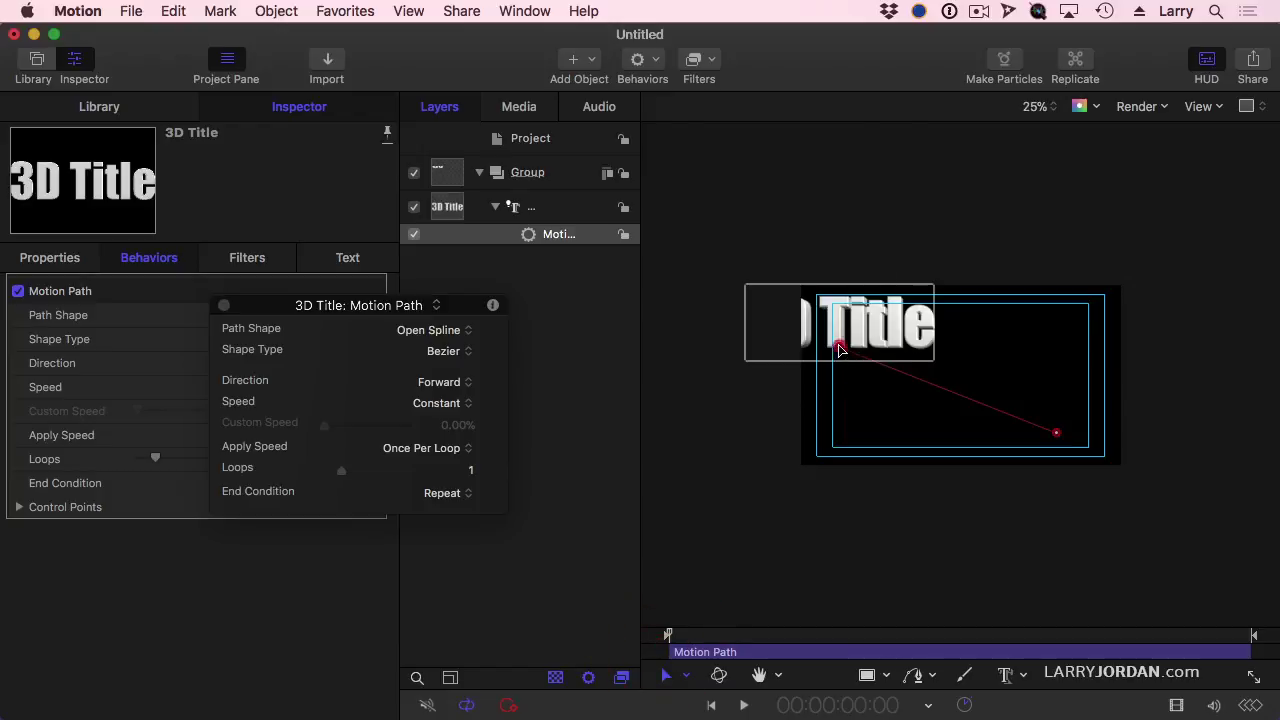
{"action": "left_click_drag", "start_coordinate": [840, 349], "coordinate": [909, 349]}
{"action": "key", "text": "space"}
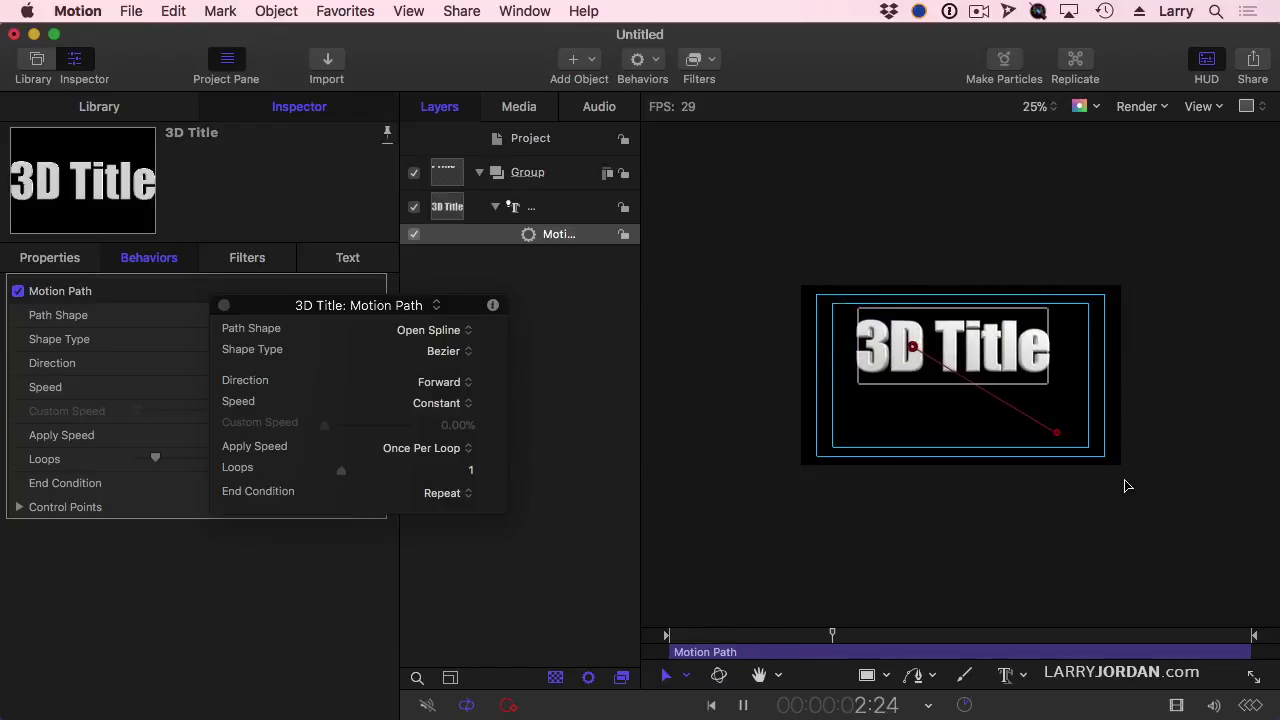
{"action": "key", "text": "space"}
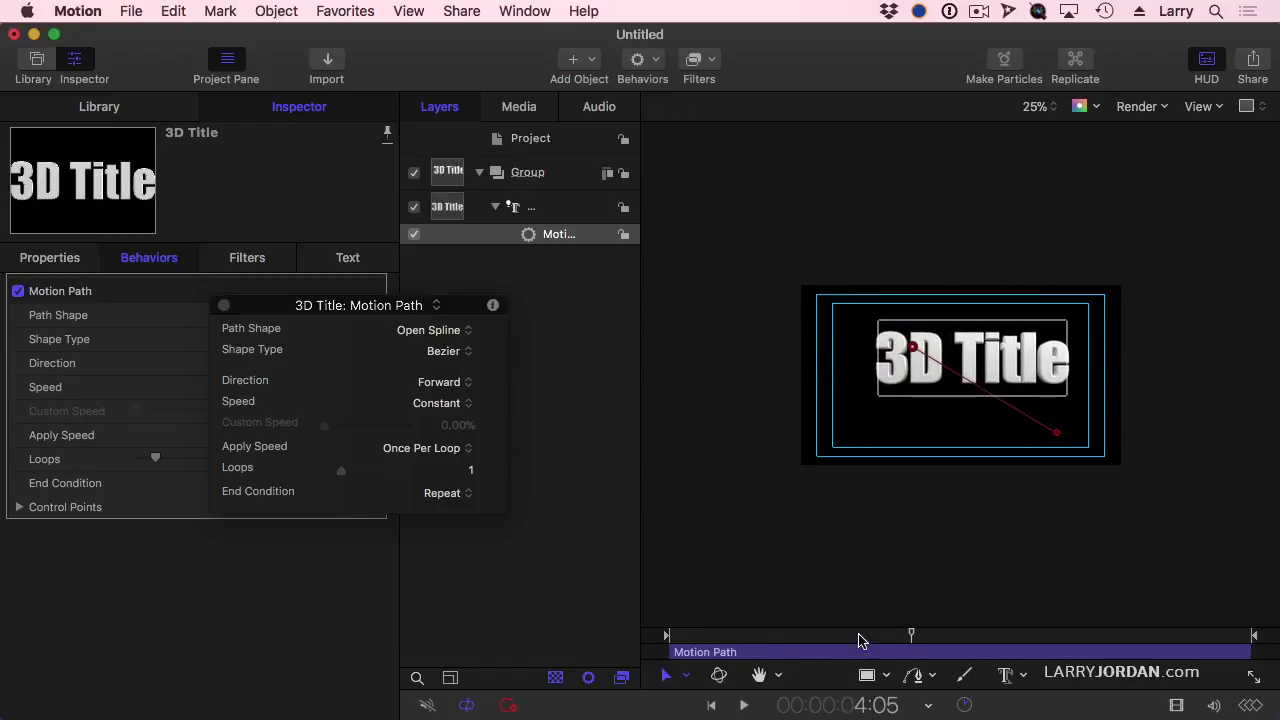
Trim the Motion Path behavior to end at 2 seconds and replay the animation
{"action": "left_click", "coordinate": [785, 636]}
{"action": "key", "text": "o"}
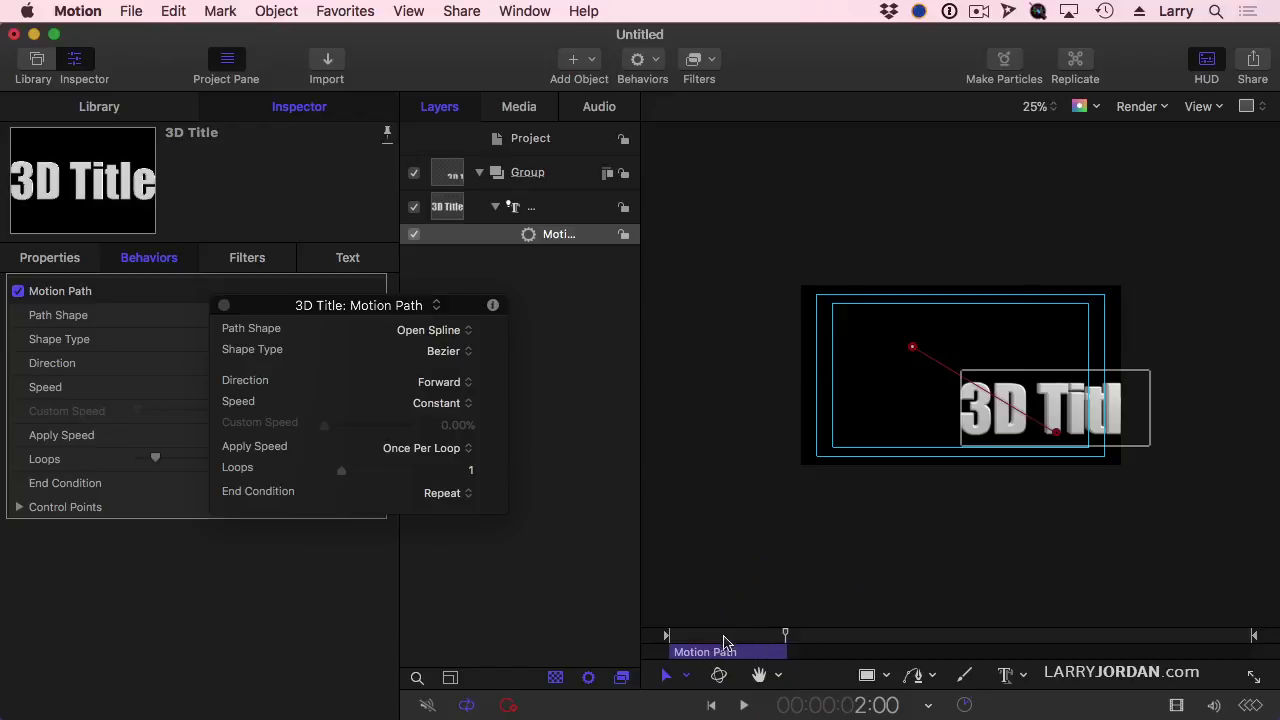
{"action": "key", "text": "Home"}
{"action": "key", "text": "space"}
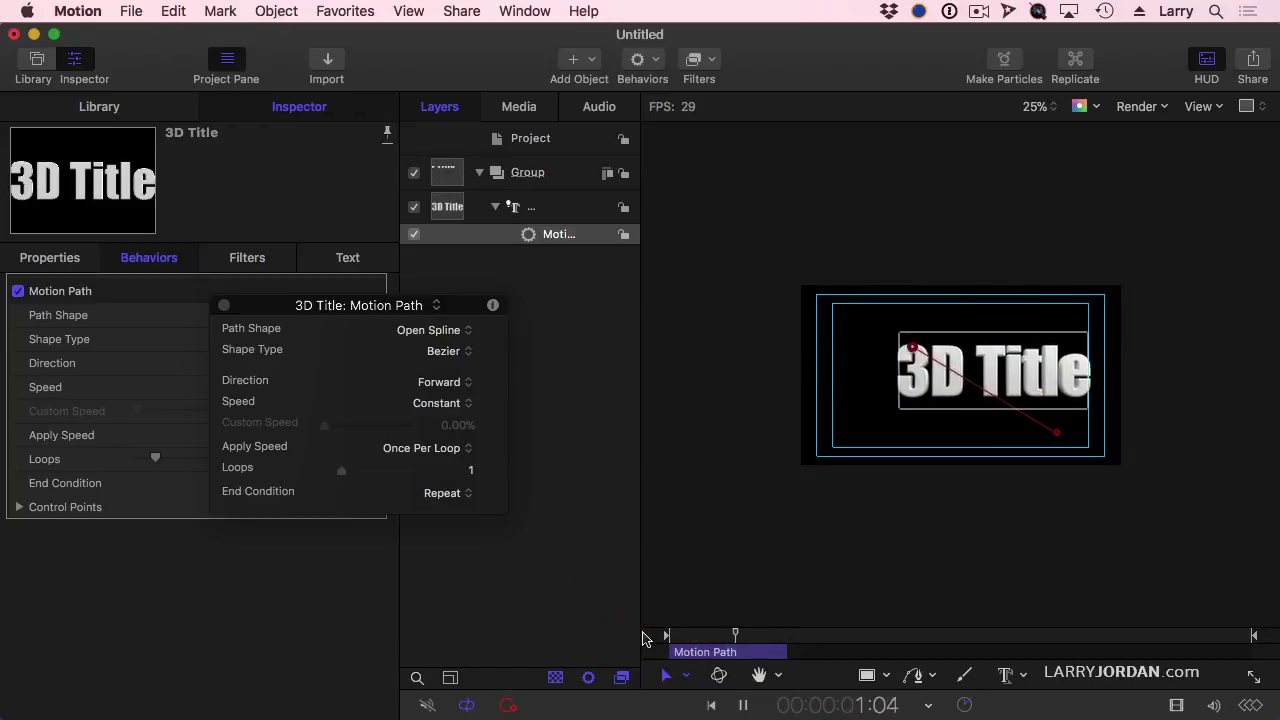
{"action": "left_click", "coordinate": [643, 638]}
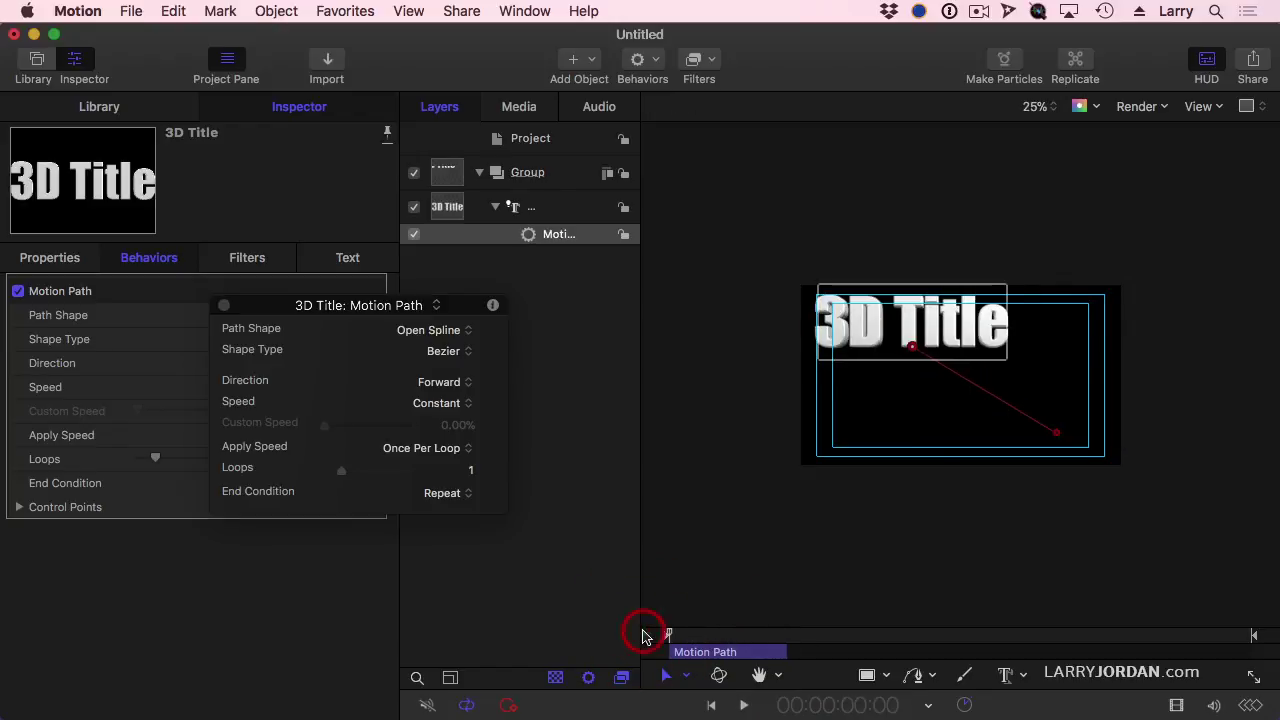
{"action": "key", "text": "space"}
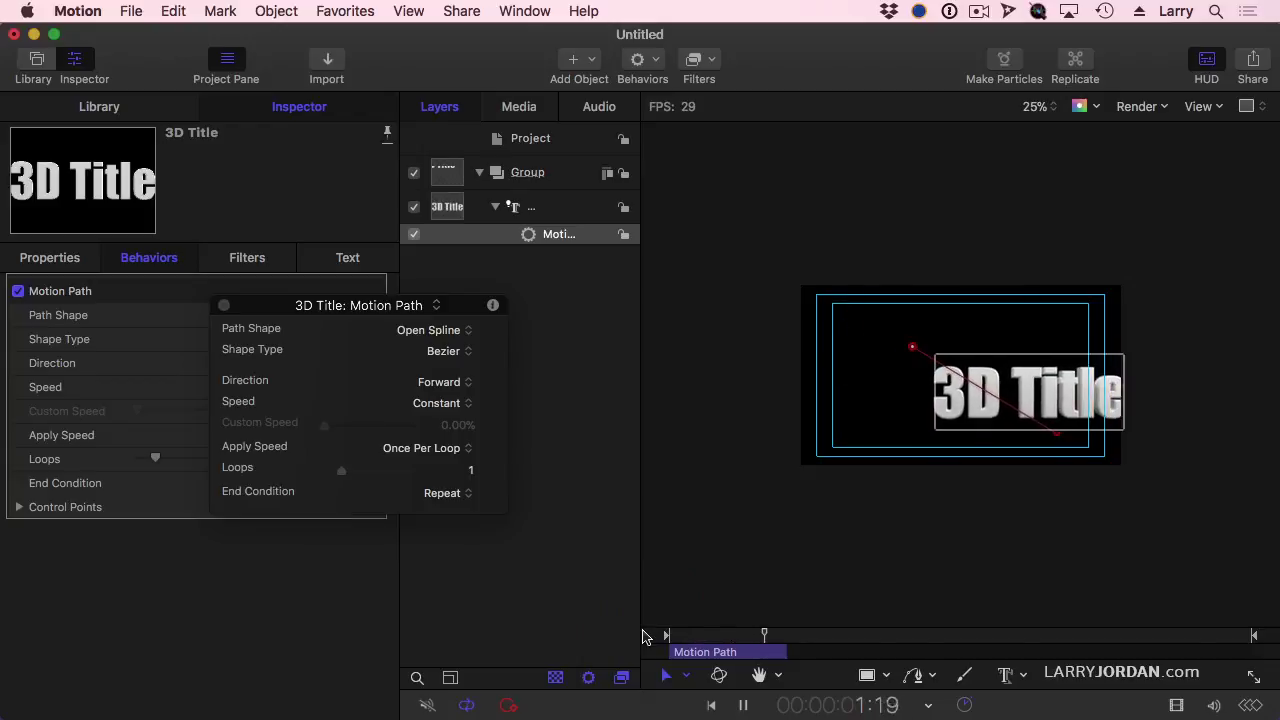
{"action": "left_click", "coordinate": [640, 638]}
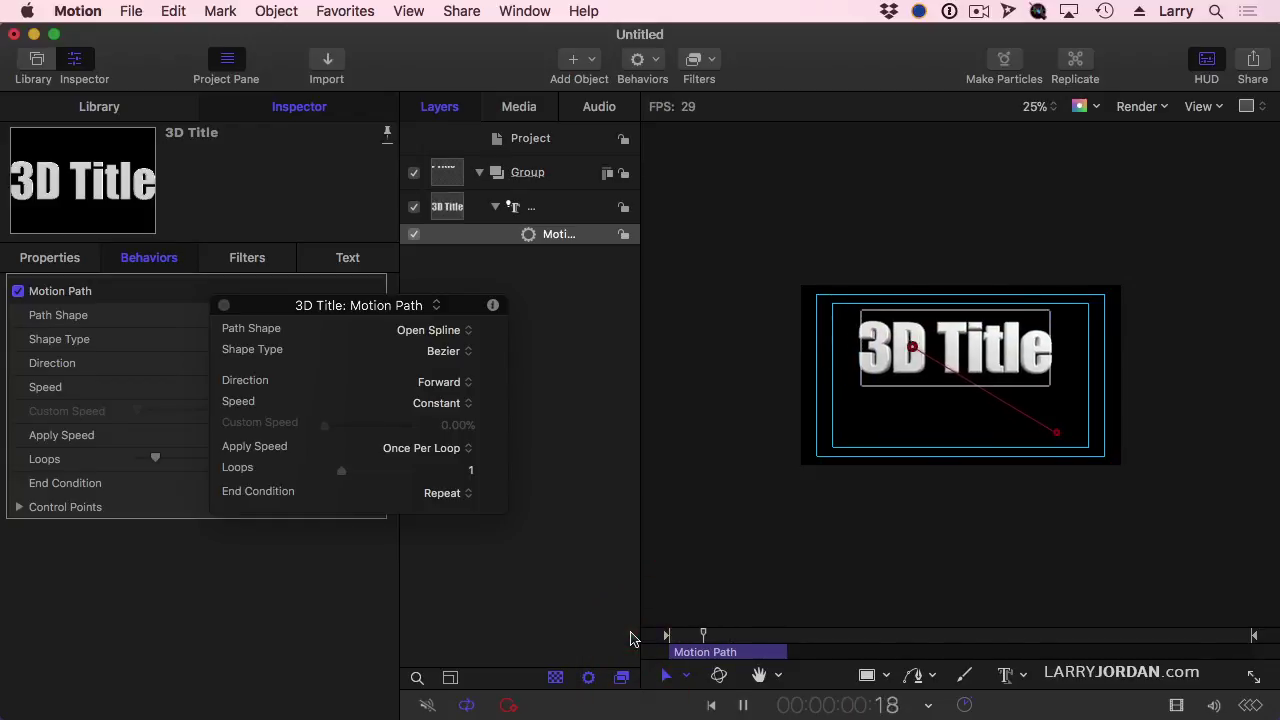
Add a middle control point to the path and pull it down-left to curve it
{"action": "key", "text": "space"}
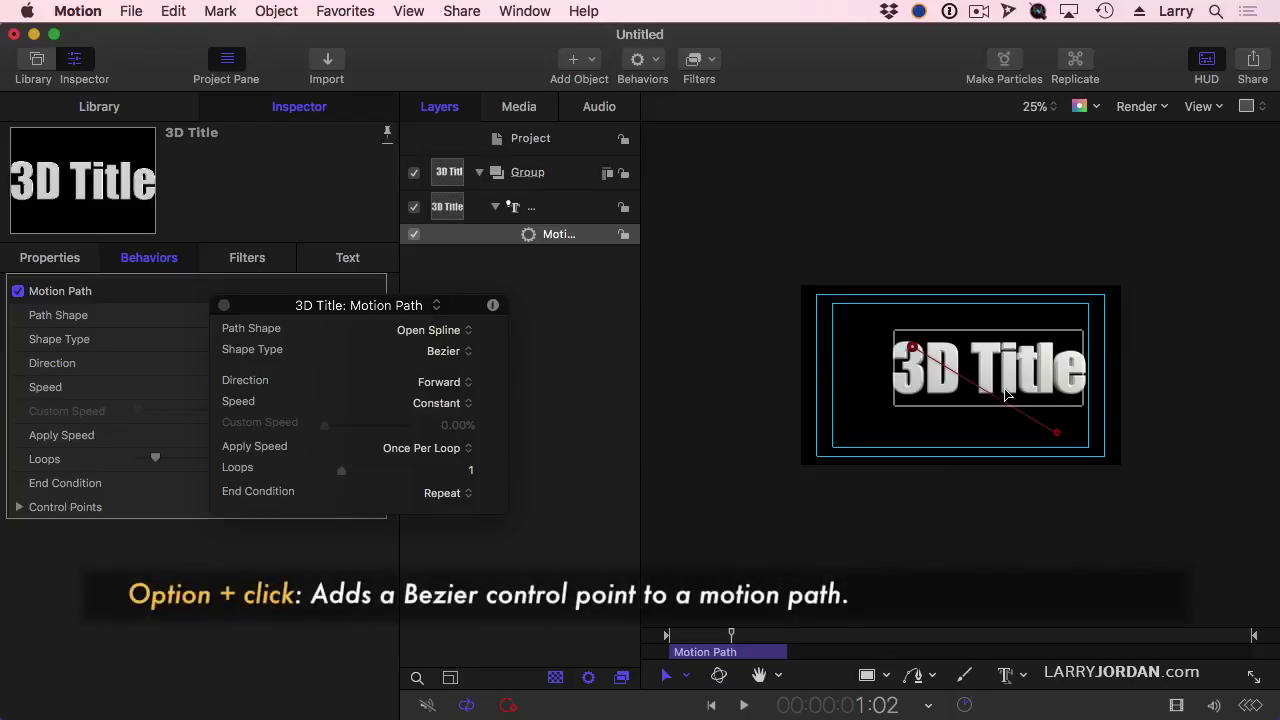
{"action": "left_click", "coordinate": [976, 388], "text": "alt"}
{"action": "left_click_drag", "start_coordinate": [978, 389], "coordinate": [958, 436]}
{"action": "left_click_drag", "start_coordinate": [728, 640], "coordinate": [667, 634]}
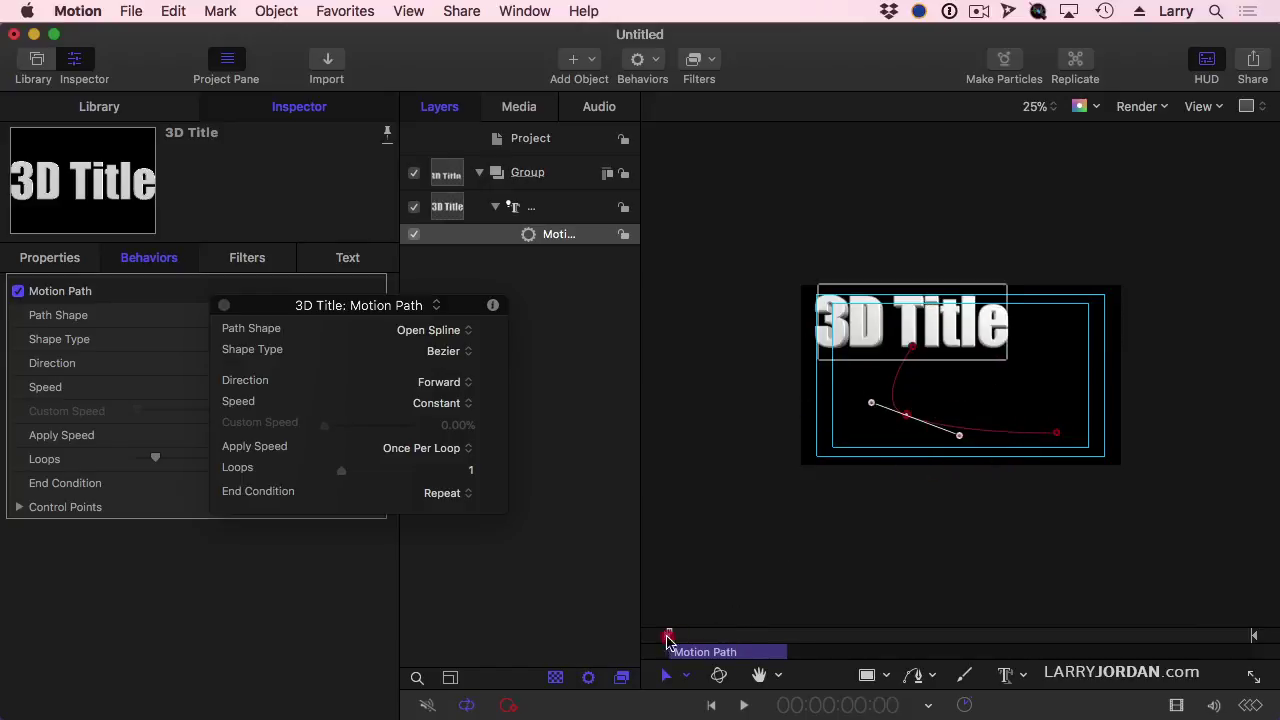
{"action": "key", "text": "space"}
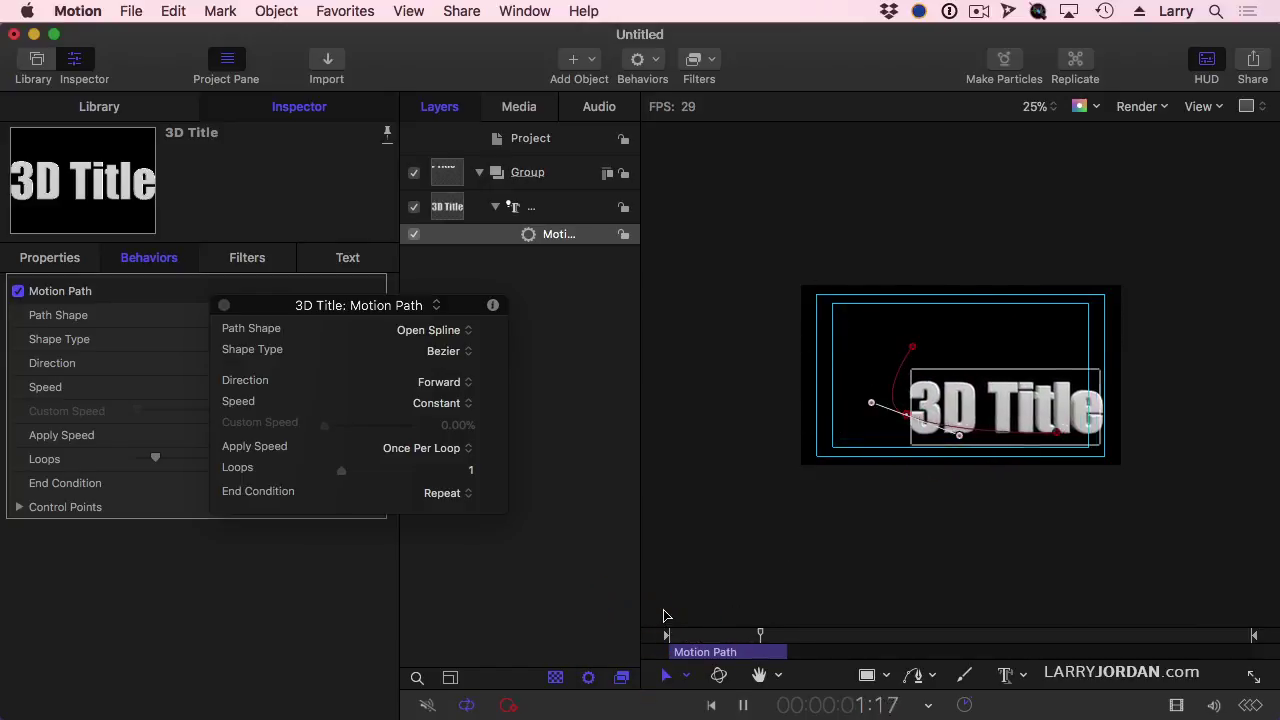
{"action": "key", "text": "space"}
Move the middle point up-right to reshape the S-curve and replay the animation
{"action": "mouse_move", "coordinate": [905, 418]}
{"action": "left_mouse_down"}
{"action": "mouse_move", "coordinate": [1030, 346]}
{"action": "mouse_move", "coordinate": [970, 352]}
{"action": "mouse_move", "coordinate": [908, 388]}
{"action": "mouse_move", "coordinate": [916, 397]}
{"action": "left_mouse_up"}
{"action": "key", "text": "space"}
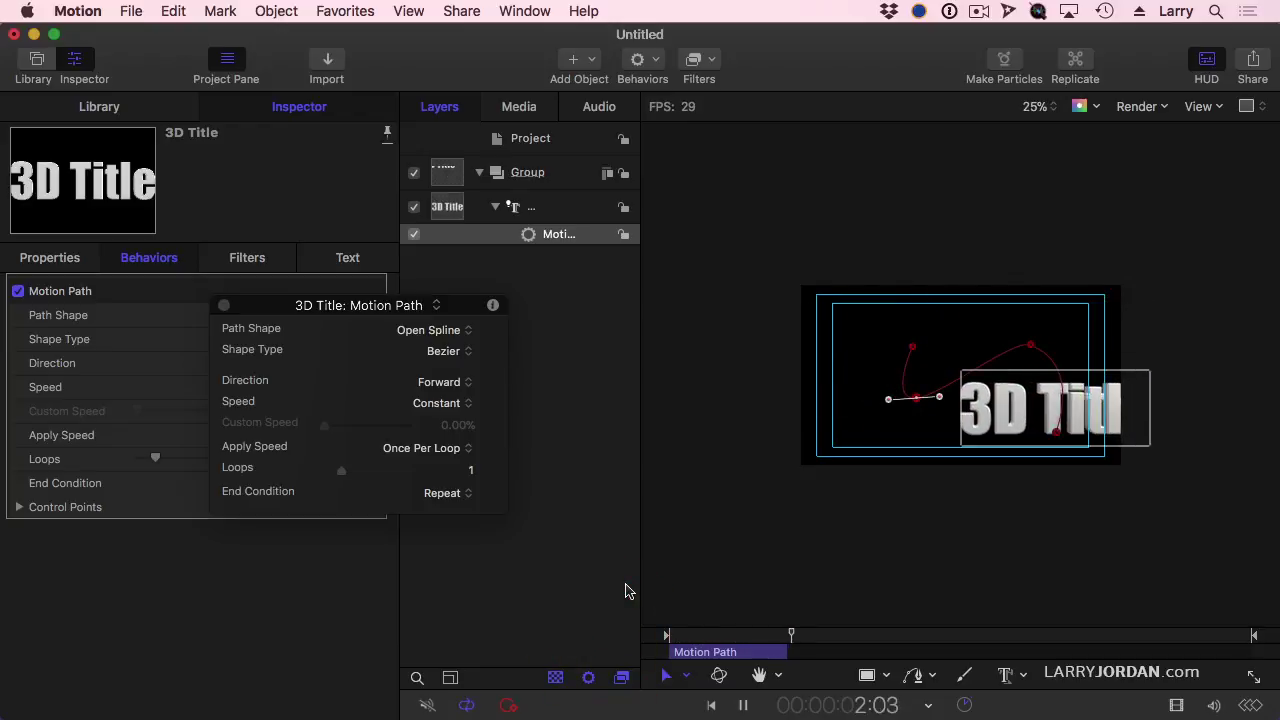
{"action": "left_click_drag", "start_coordinate": [700, 636], "coordinate": [636, 638]}
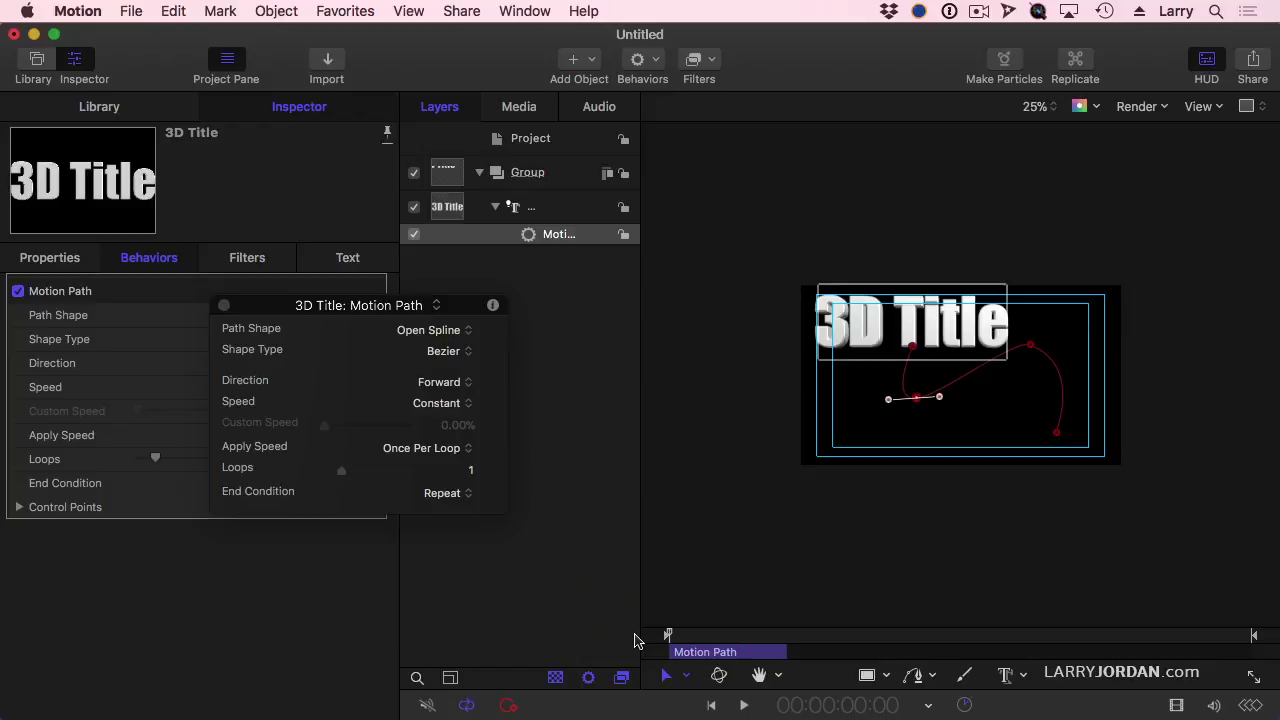
{"action": "key", "text": "space"}
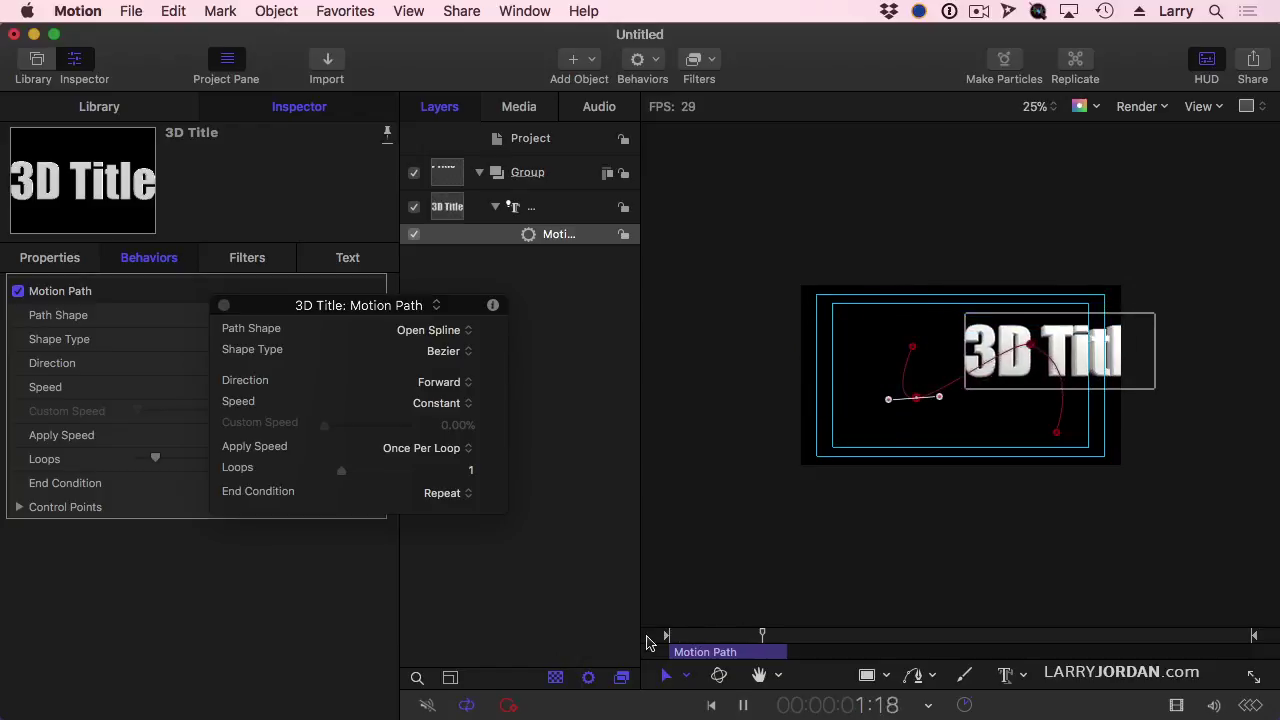
{"action": "key", "text": "space"}
{"action": "left_click_drag", "start_coordinate": [735, 641], "coordinate": [569, 626]}
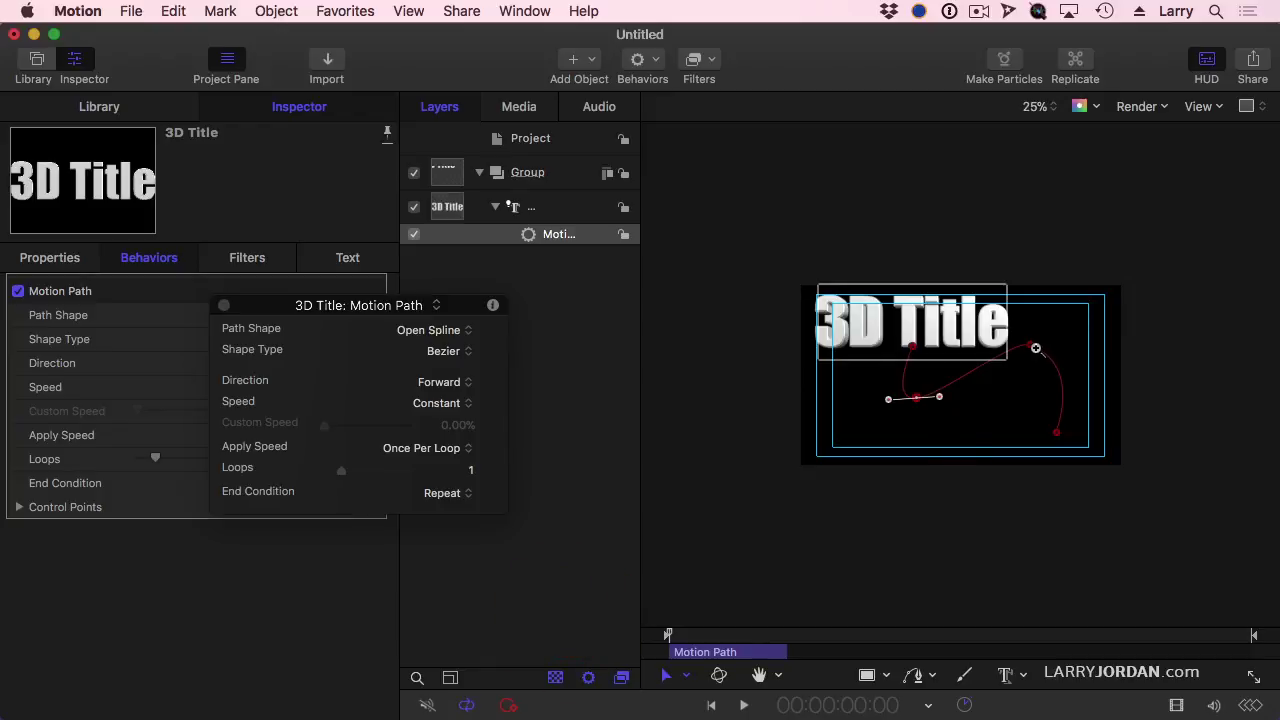
{"action": "left_click", "coordinate": [905, 449]}
{"action": "left_click", "coordinate": [661, 679]}
{"action": "left_click", "coordinate": [677, 420]}
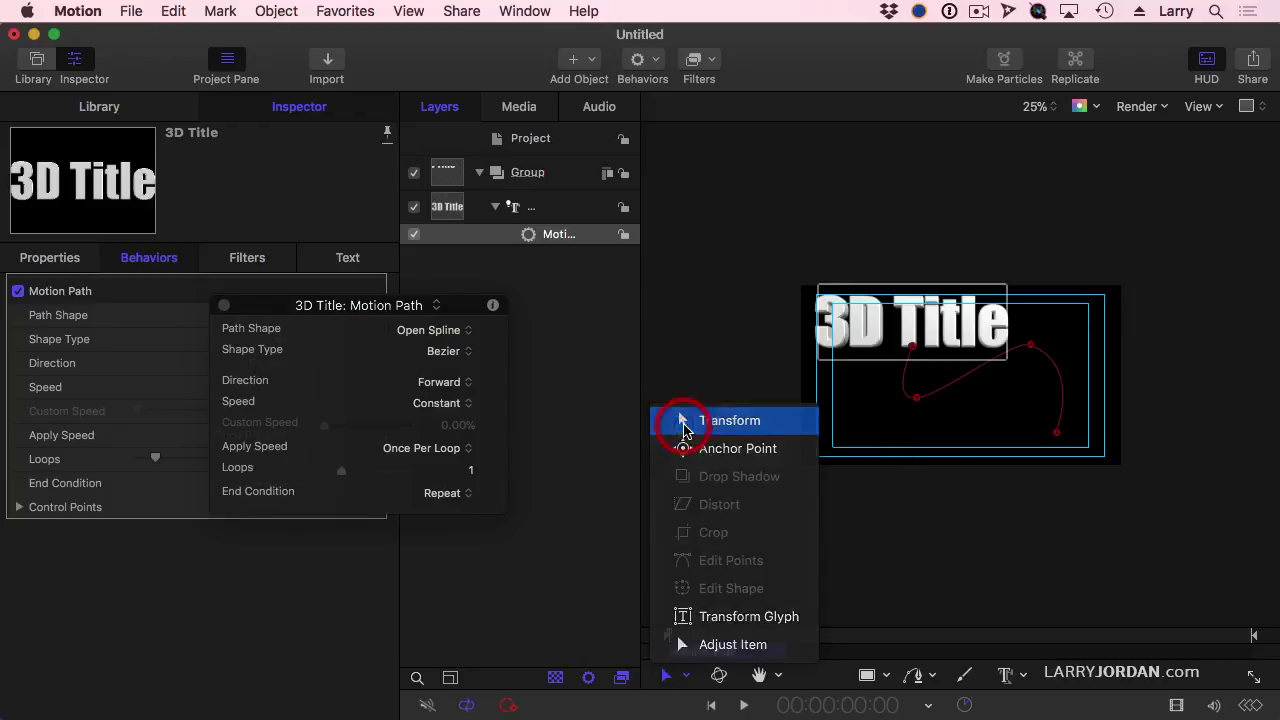
{"action": "left_click", "coordinate": [663, 679]}
{"action": "left_click", "coordinate": [701, 585]}
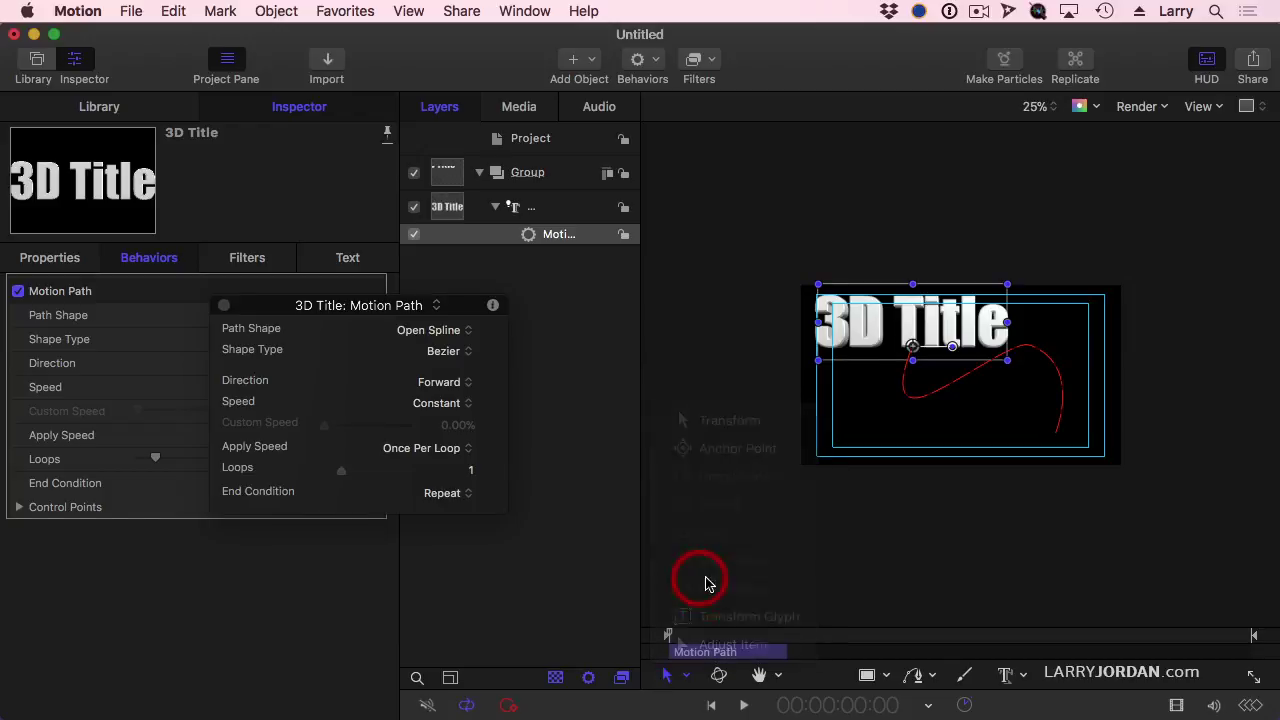
{"action": "left_click", "coordinate": [578, 238]}
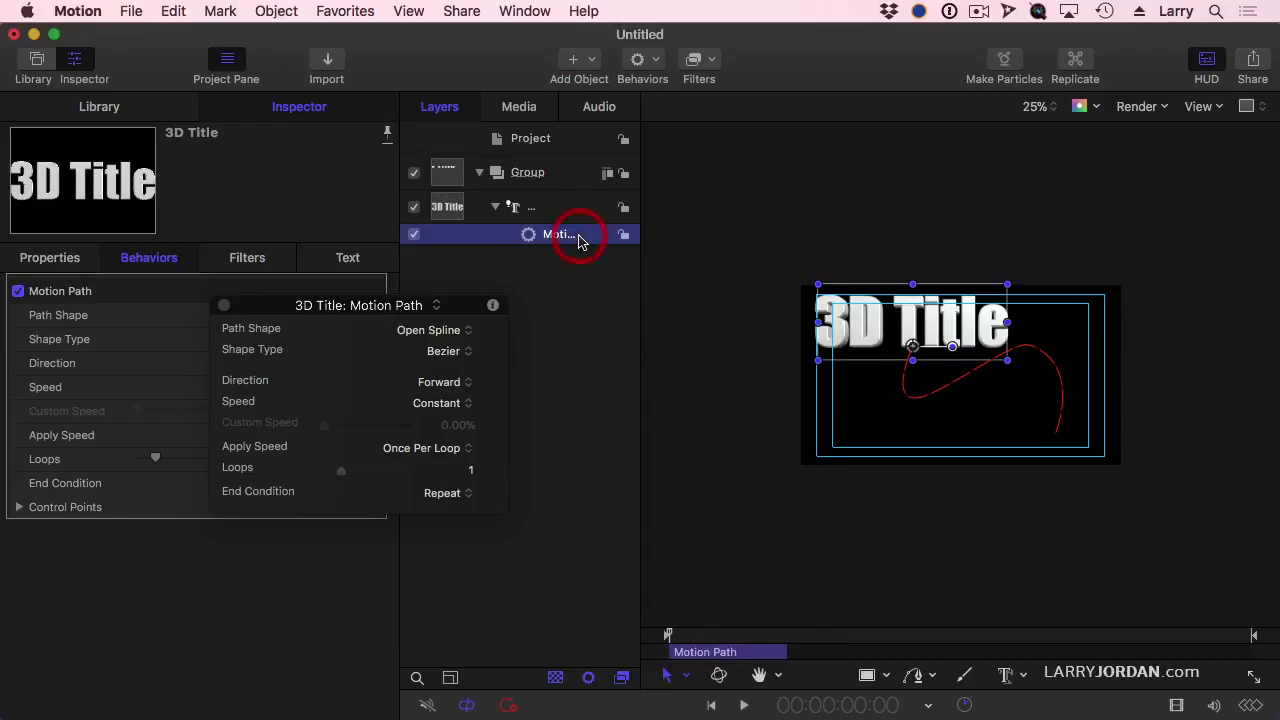
{"action": "left_click", "coordinate": [1066, 385]}
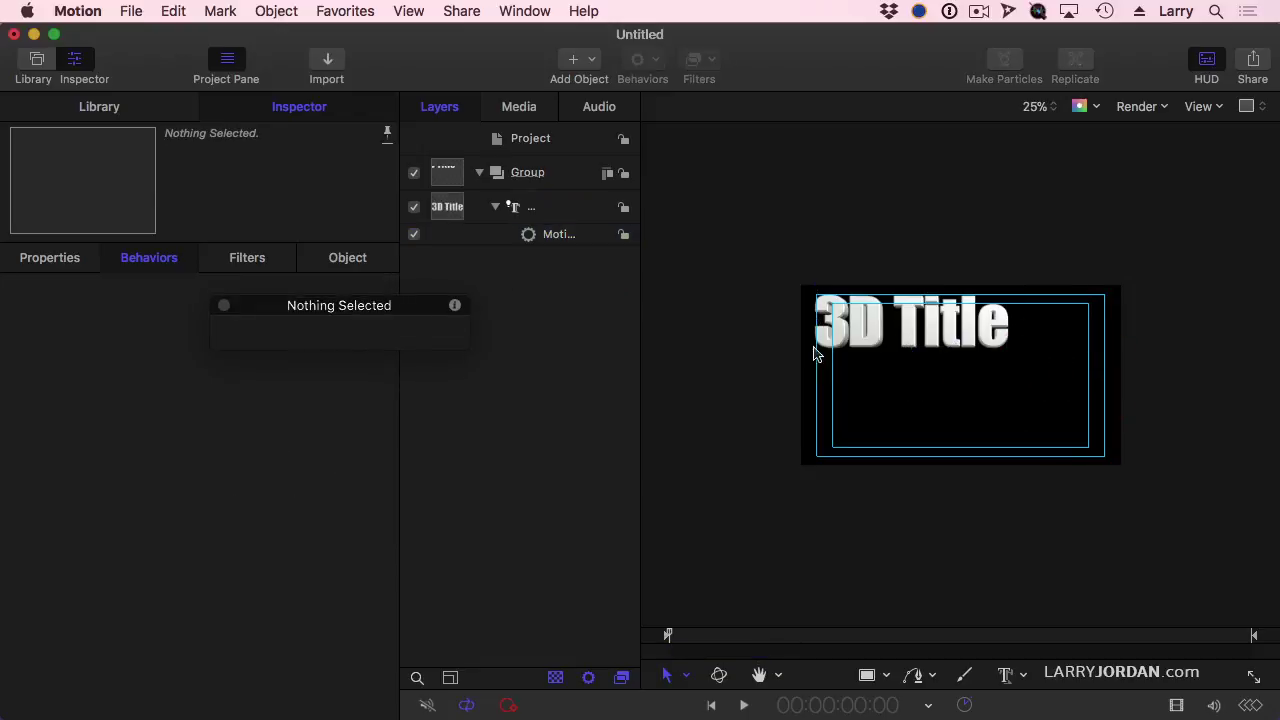
{"action": "left_click", "coordinate": [559, 240]}
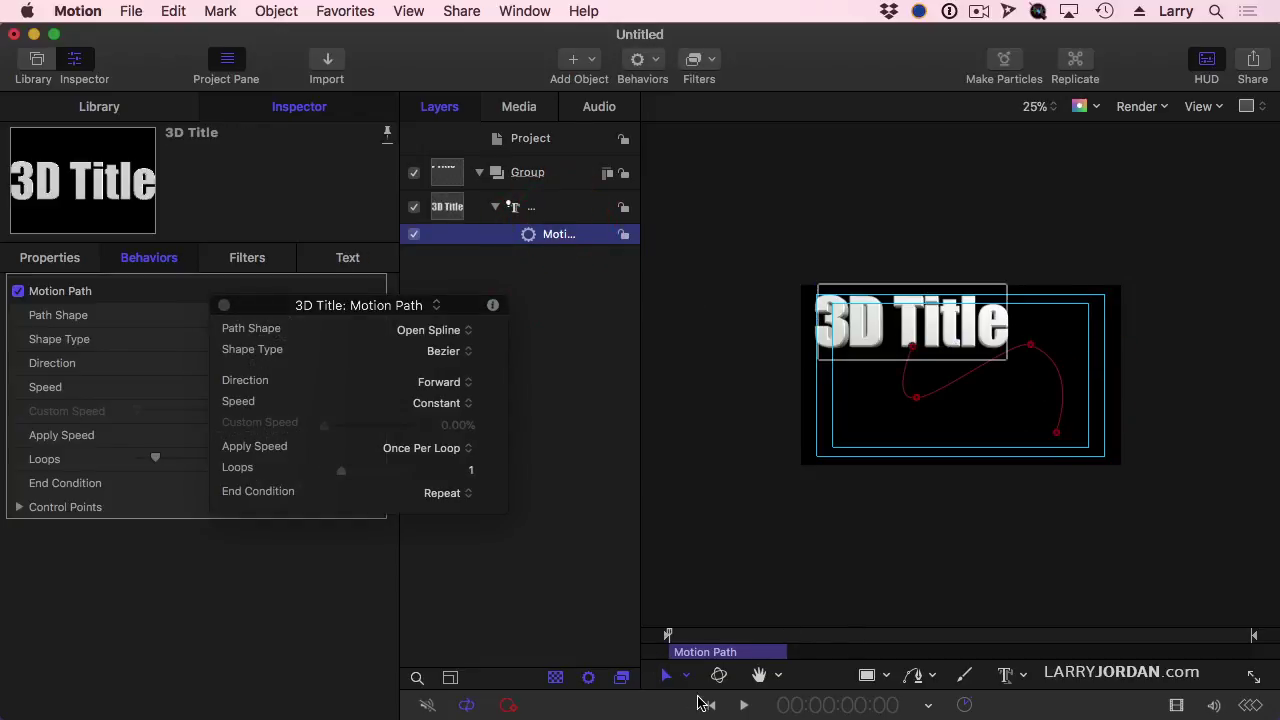
{"action": "left_click", "coordinate": [684, 676]}
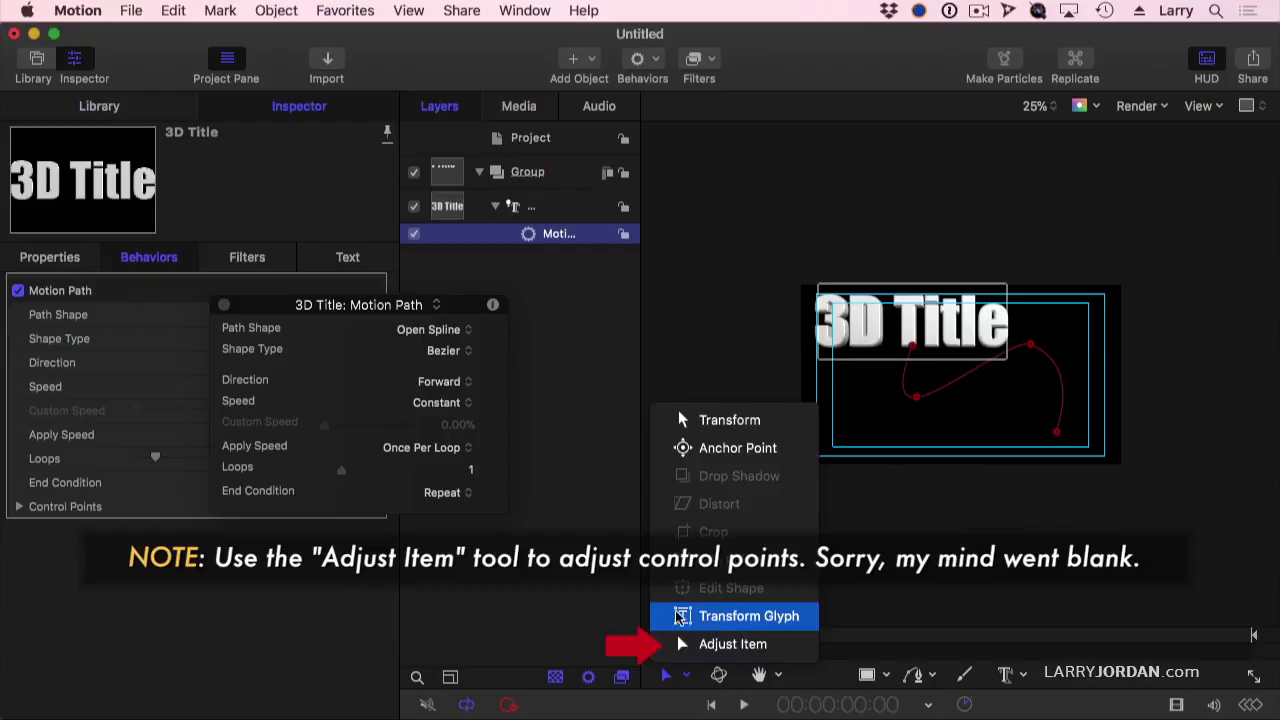
Set the top path point to Linear, then Smooth, and drag its Bezier handle right
{"action": "left_click", "coordinate": [692, 644]}
{"action": "right_click", "coordinate": [1030, 346]}
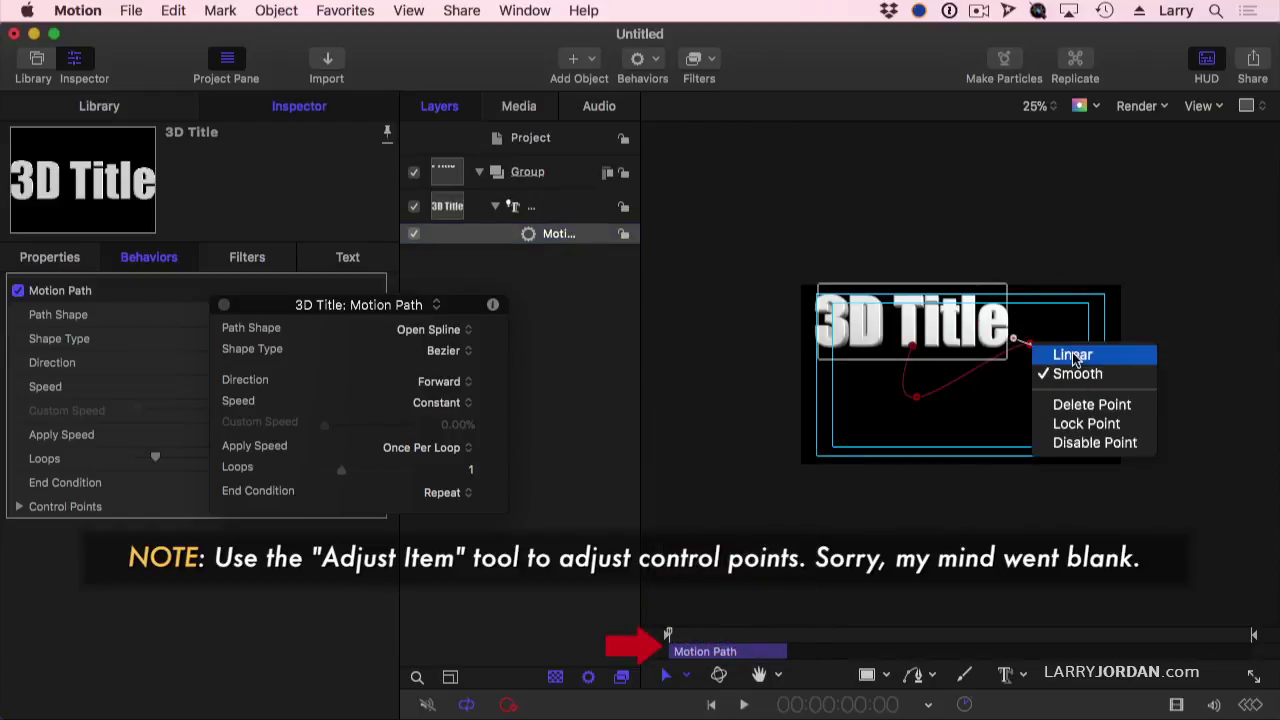
{"action": "left_click", "coordinate": [1074, 356]}
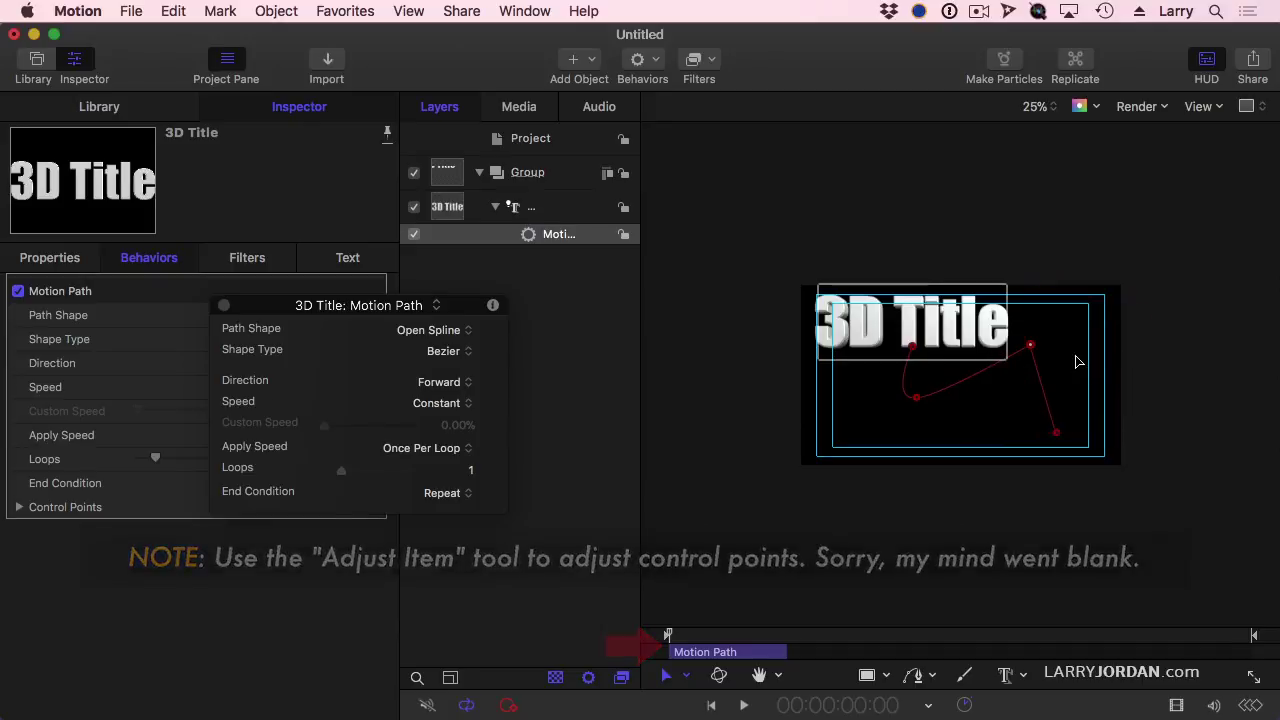
{"action": "right_click", "coordinate": [1032, 347]}
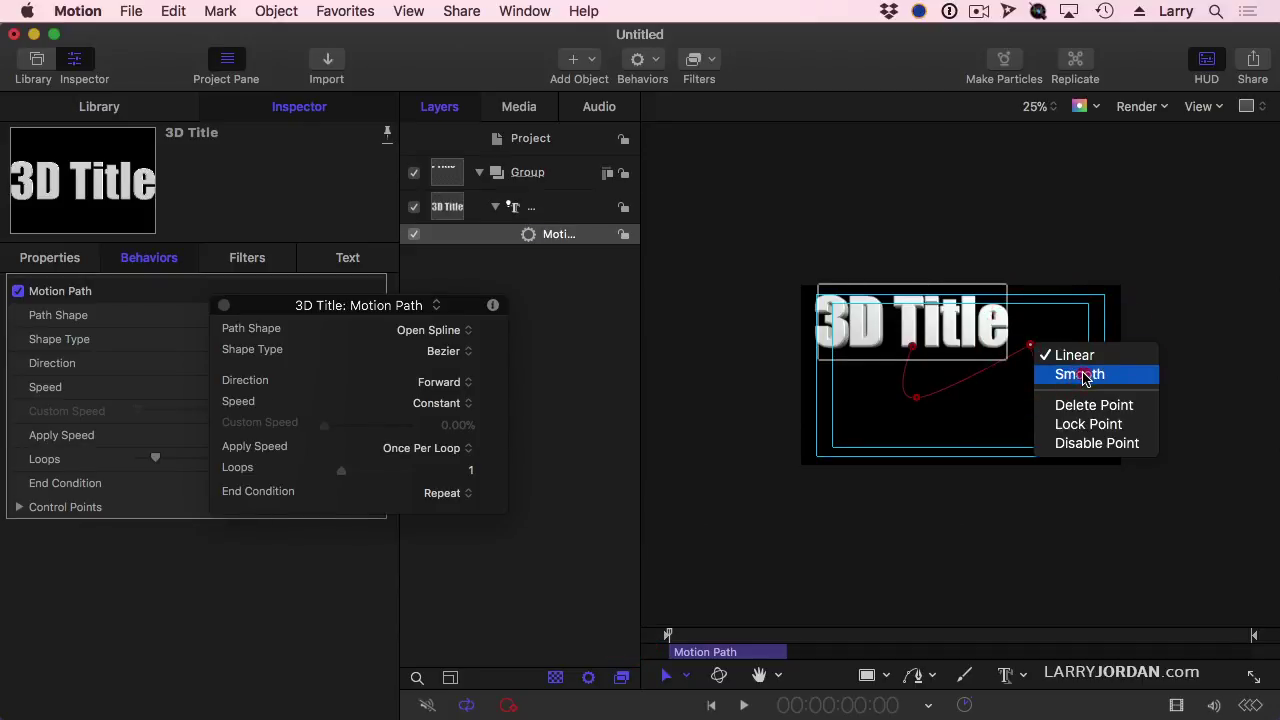
{"action": "left_click", "coordinate": [1076, 371]}
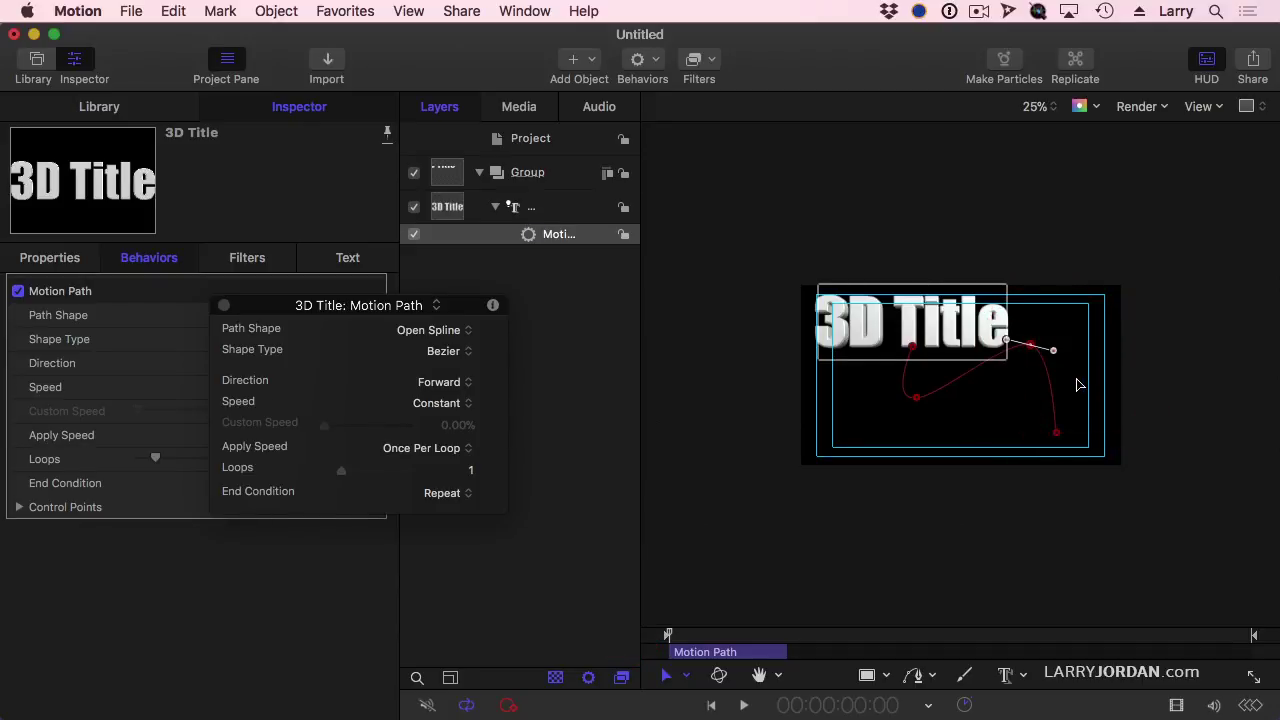
{"action": "left_click_drag", "start_coordinate": [1055, 353], "coordinate": [1086, 347]}
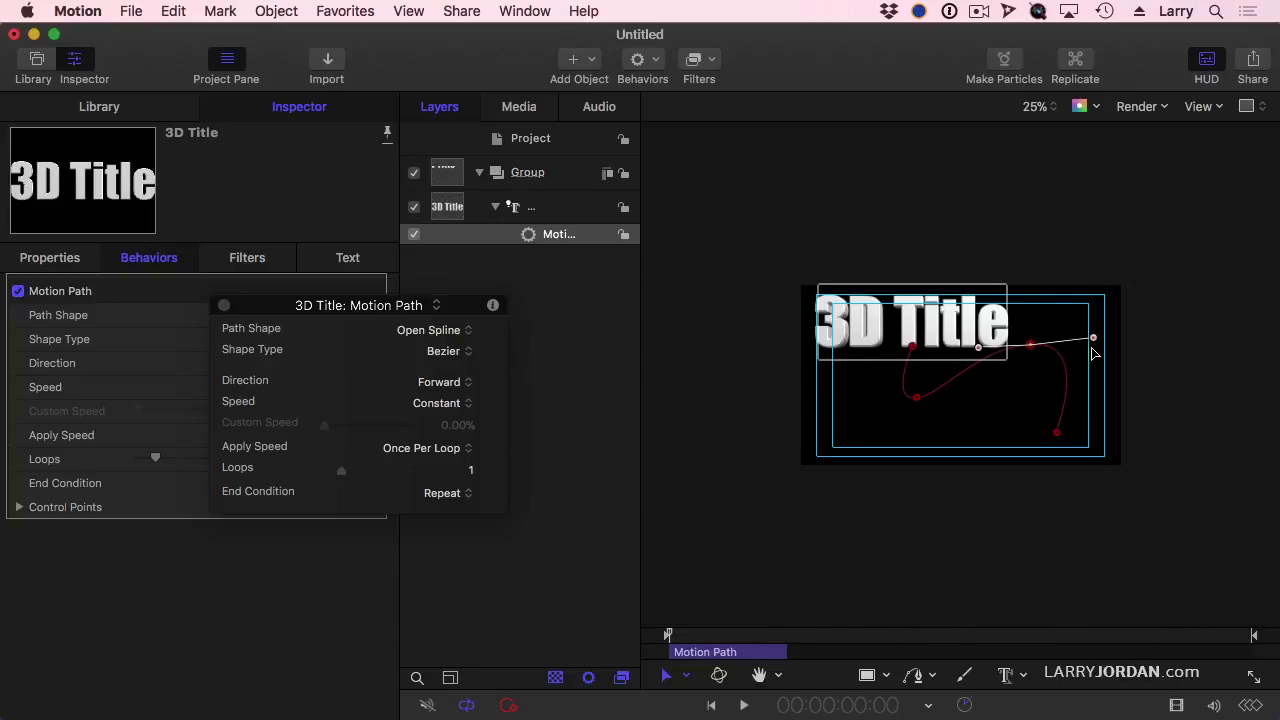
Nudge the end point, delete a control point, and move the middle point right
{"action": "left_click", "coordinate": [1052, 433]}
{"action": "left_click_drag", "start_coordinate": [1049, 434], "coordinate": [1060, 428]}
{"action": "right_click", "coordinate": [1033, 346]}
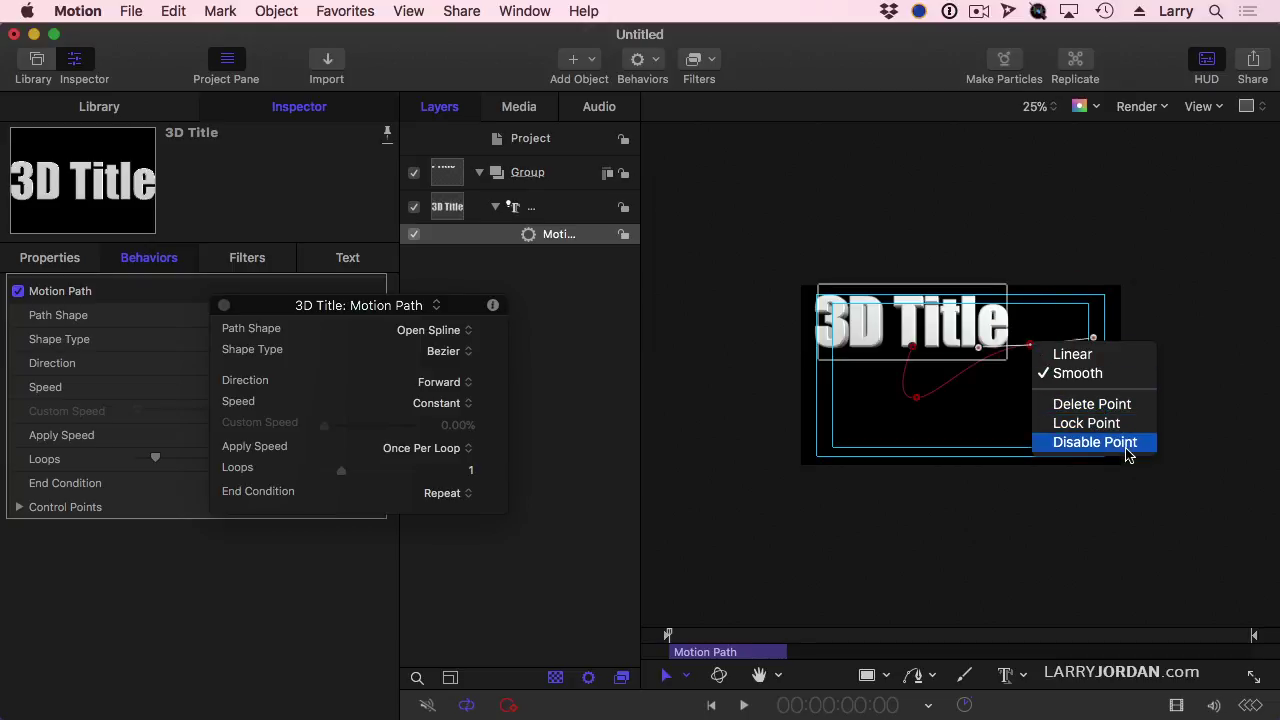
{"action": "left_click", "coordinate": [1091, 404]}
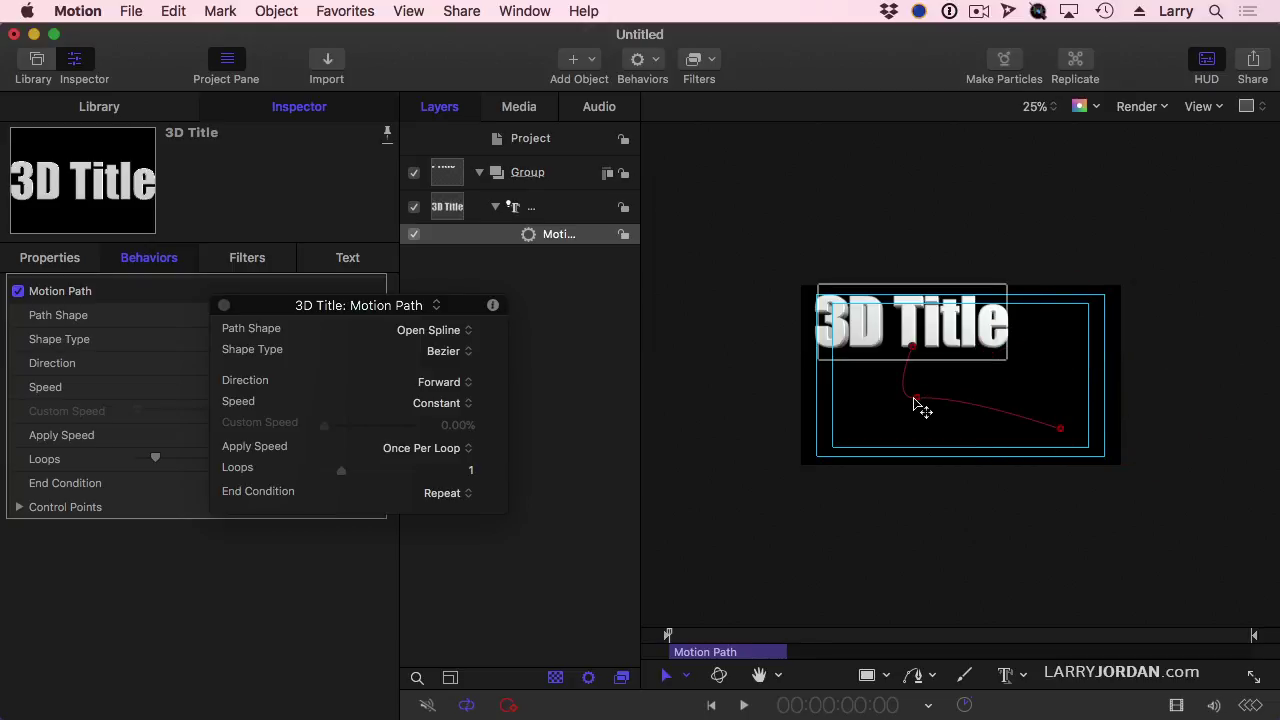
{"action": "left_click_drag", "start_coordinate": [916, 401], "coordinate": [1030, 408]}
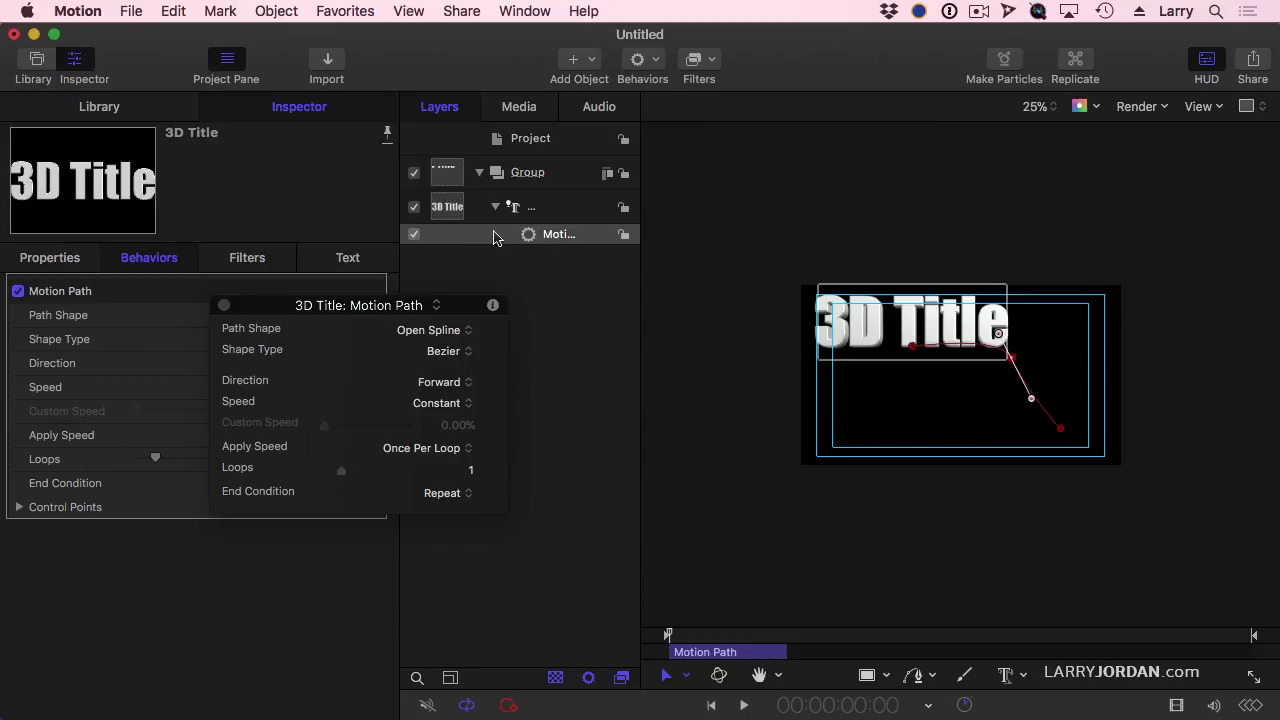
Swap the Motion Path for a Grow/Shrink behavior and center the title while playing
{"action": "left_click", "coordinate": [493, 236]}
{"action": "key", "text": "Delete"}
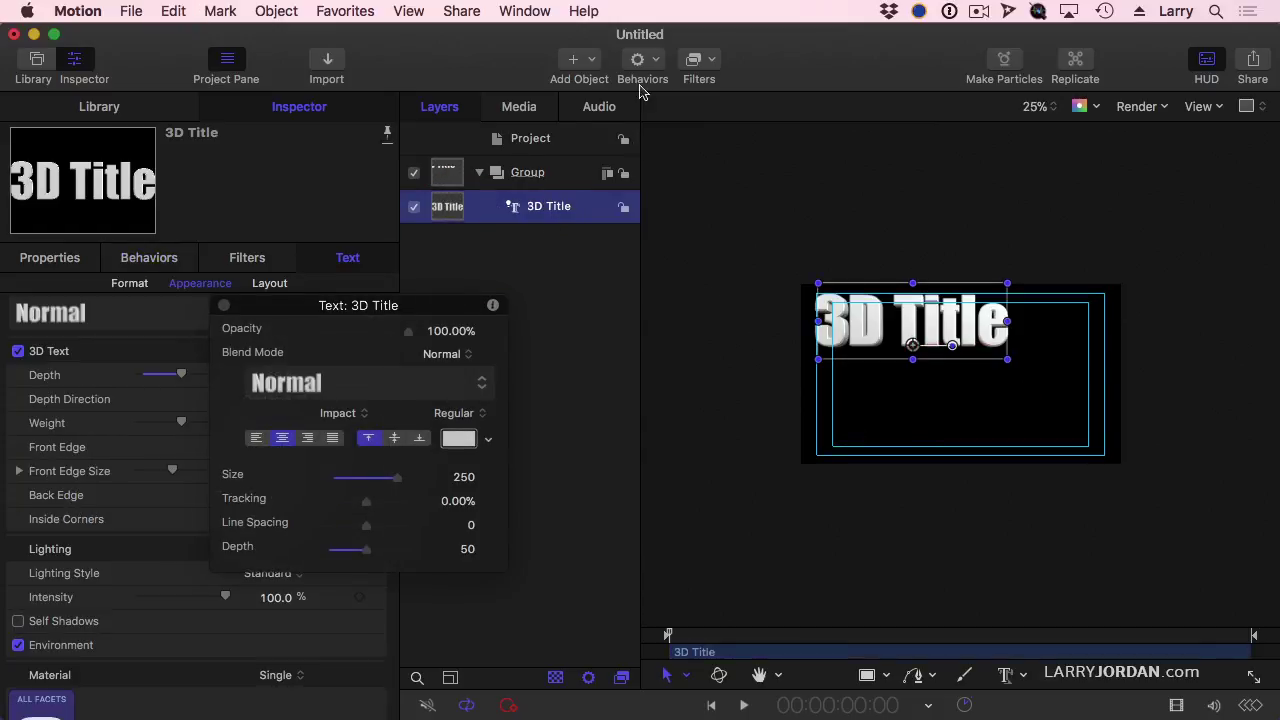
{"action": "left_click", "coordinate": [642, 62]}
{"action": "mouse_move", "coordinate": [648, 104]}
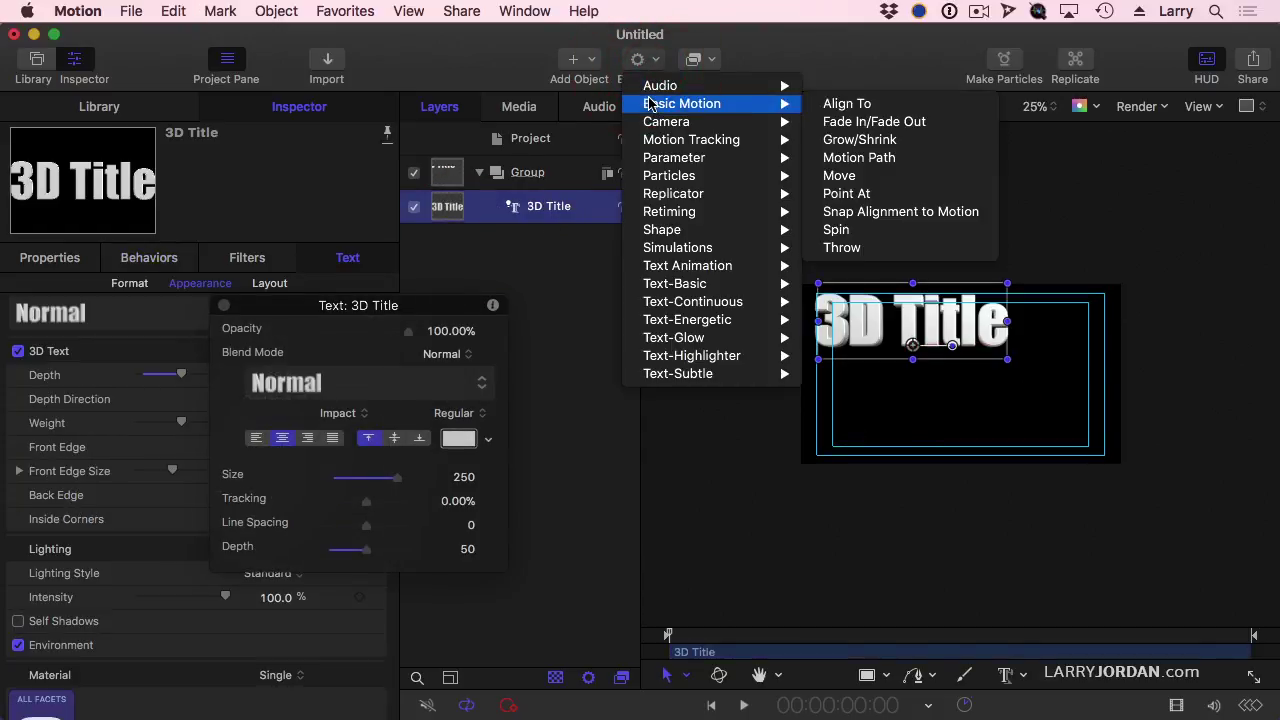
{"action": "left_click", "coordinate": [903, 145]}
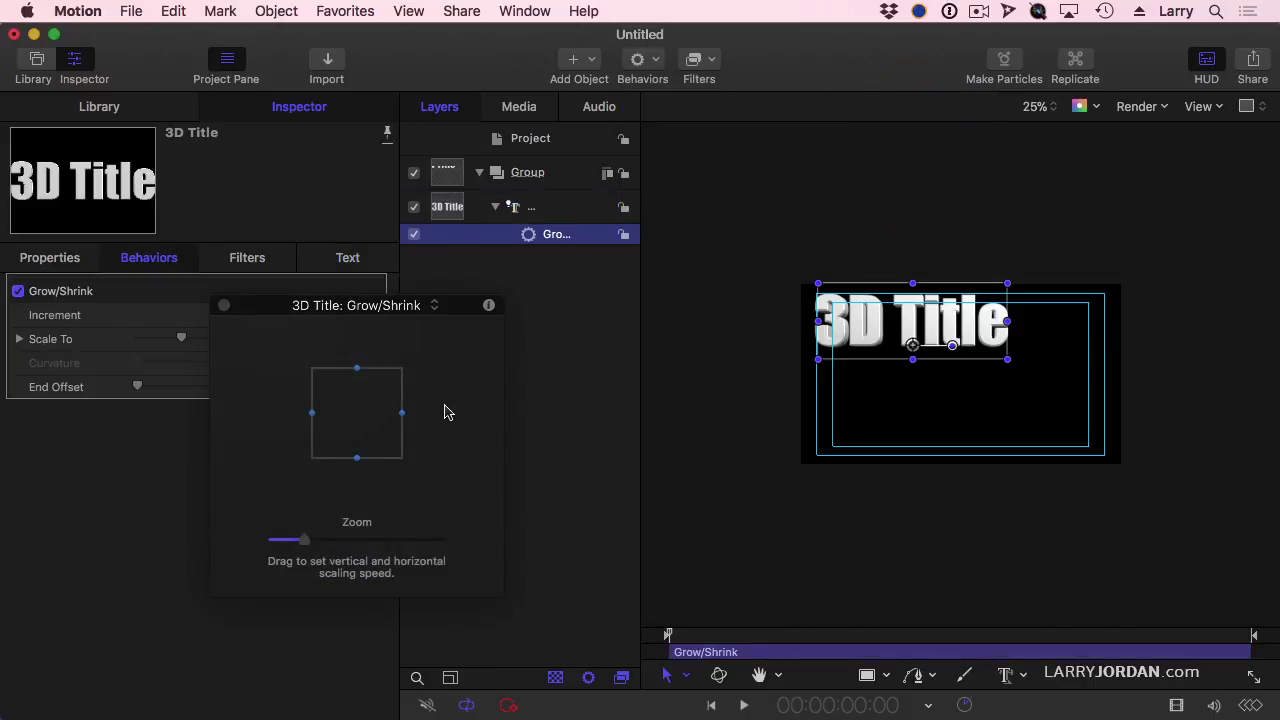
{"action": "key", "text": "space"}
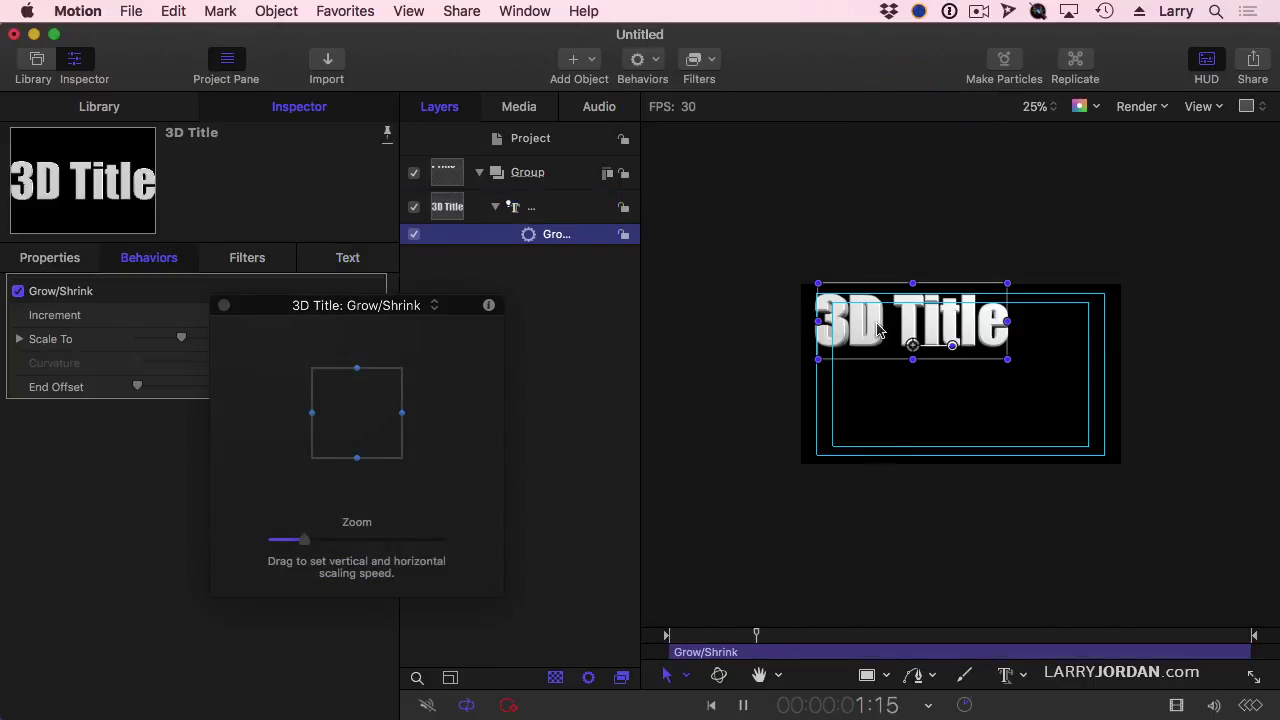
{"action": "left_click_drag", "start_coordinate": [877, 325], "coordinate": [921, 377]}
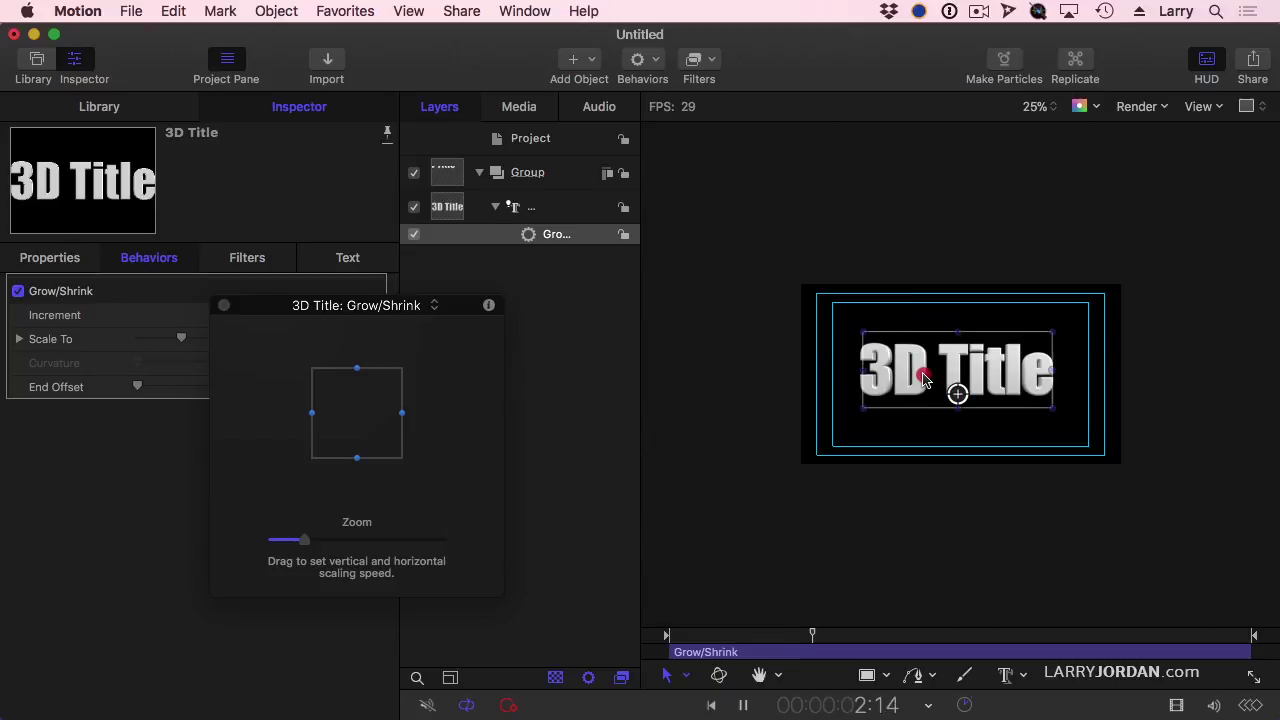
Try growing and shrinking the title in the HUD, then delete the Grow/Shrink behavior
{"action": "left_click", "coordinate": [431, 425]}
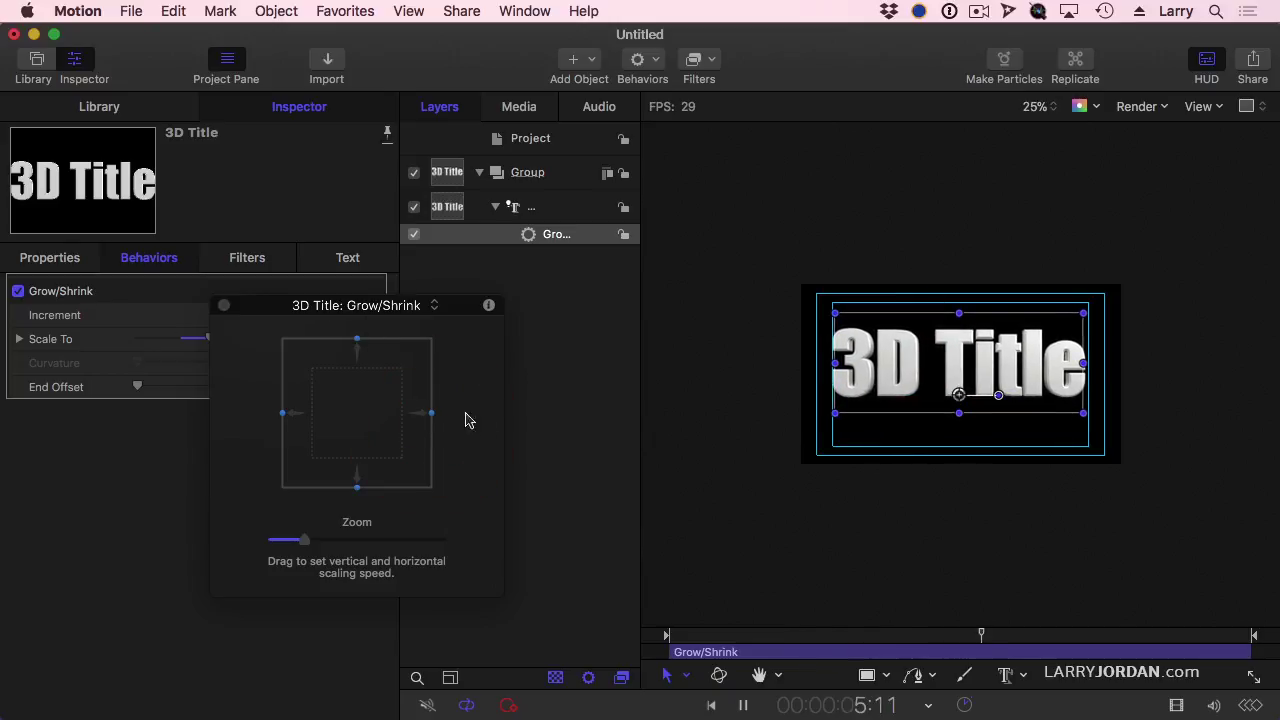
{"action": "left_click", "coordinate": [370, 428]}
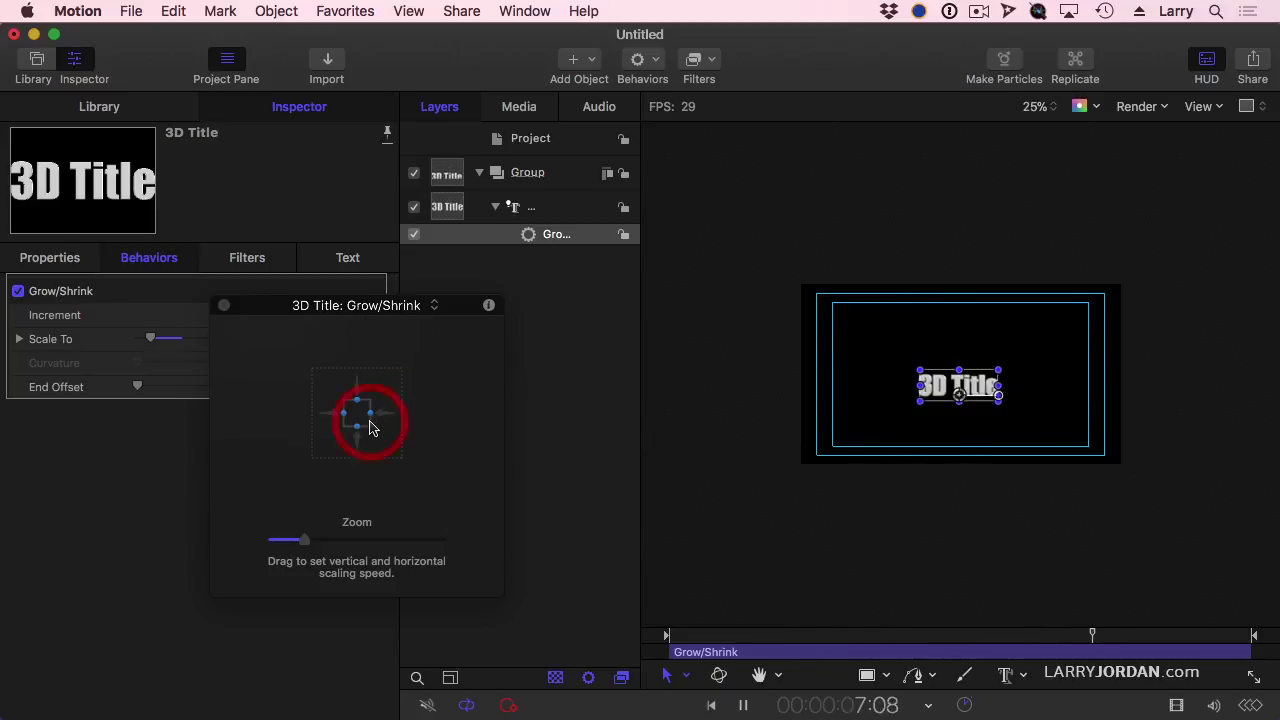
{"action": "left_click", "coordinate": [445, 426]}
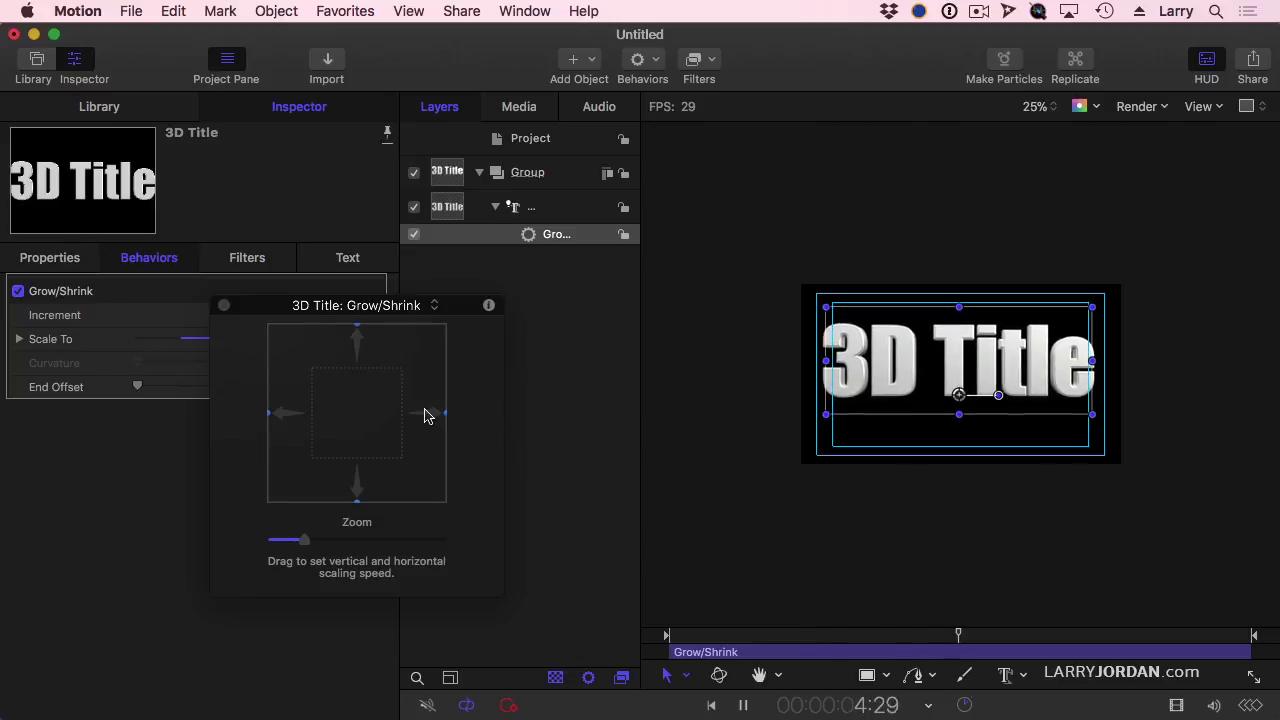
{"action": "key", "text": "space"}
{"action": "left_click", "coordinate": [225, 305]}
{"action": "left_click", "coordinate": [466, 240]}
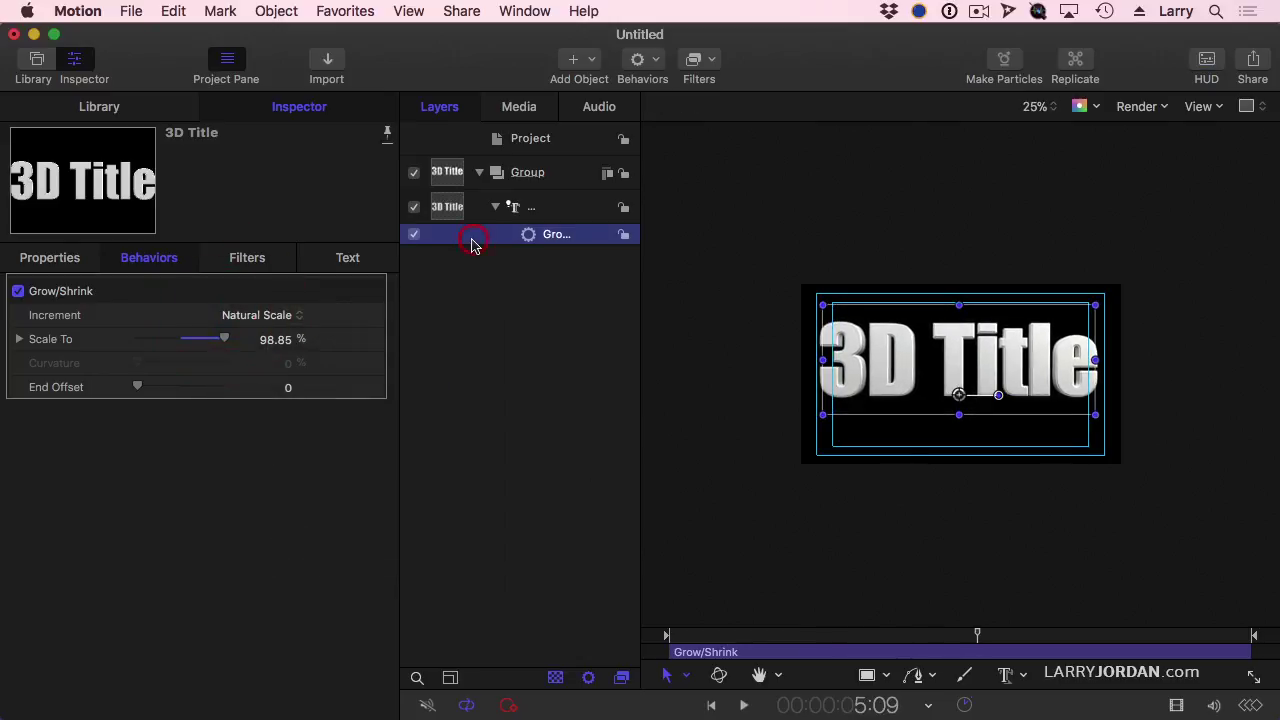
{"action": "key", "text": "Delete"}
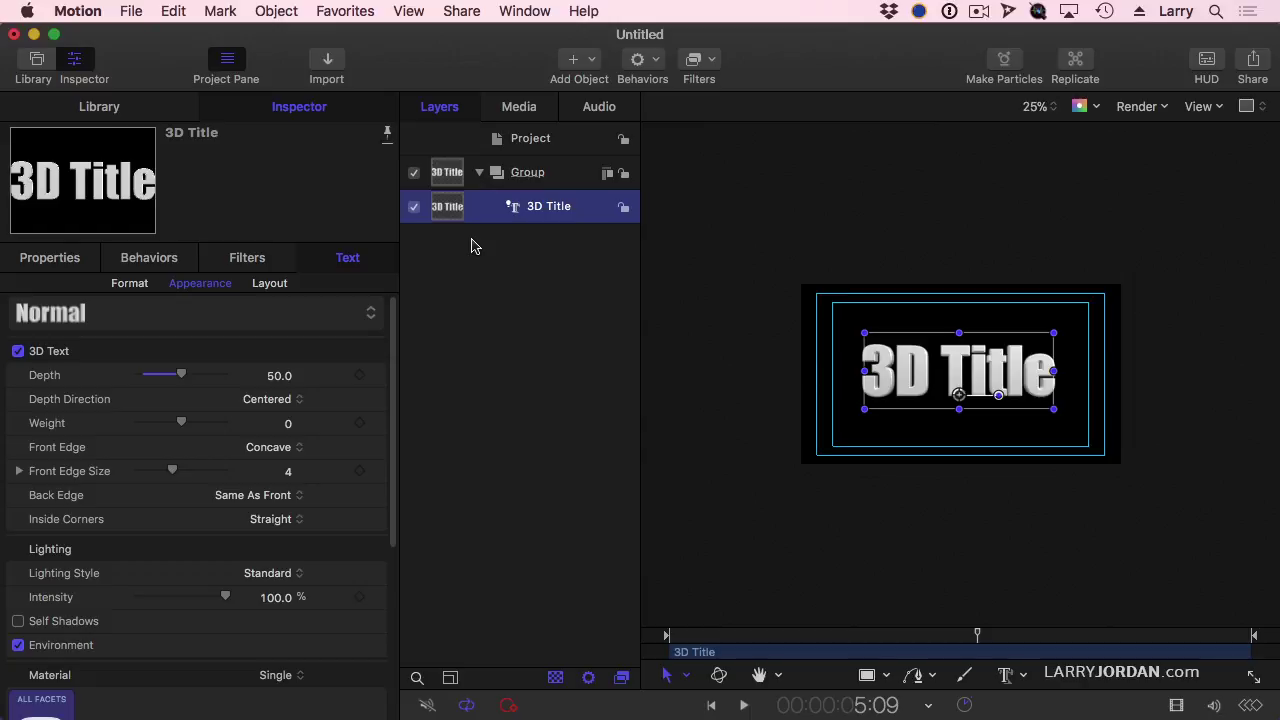
Add a Spin behavior, show its HUD with F7, and set a clockwise spin
{"action": "left_click", "coordinate": [645, 62]}
{"action": "mouse_move", "coordinate": [720, 104]}
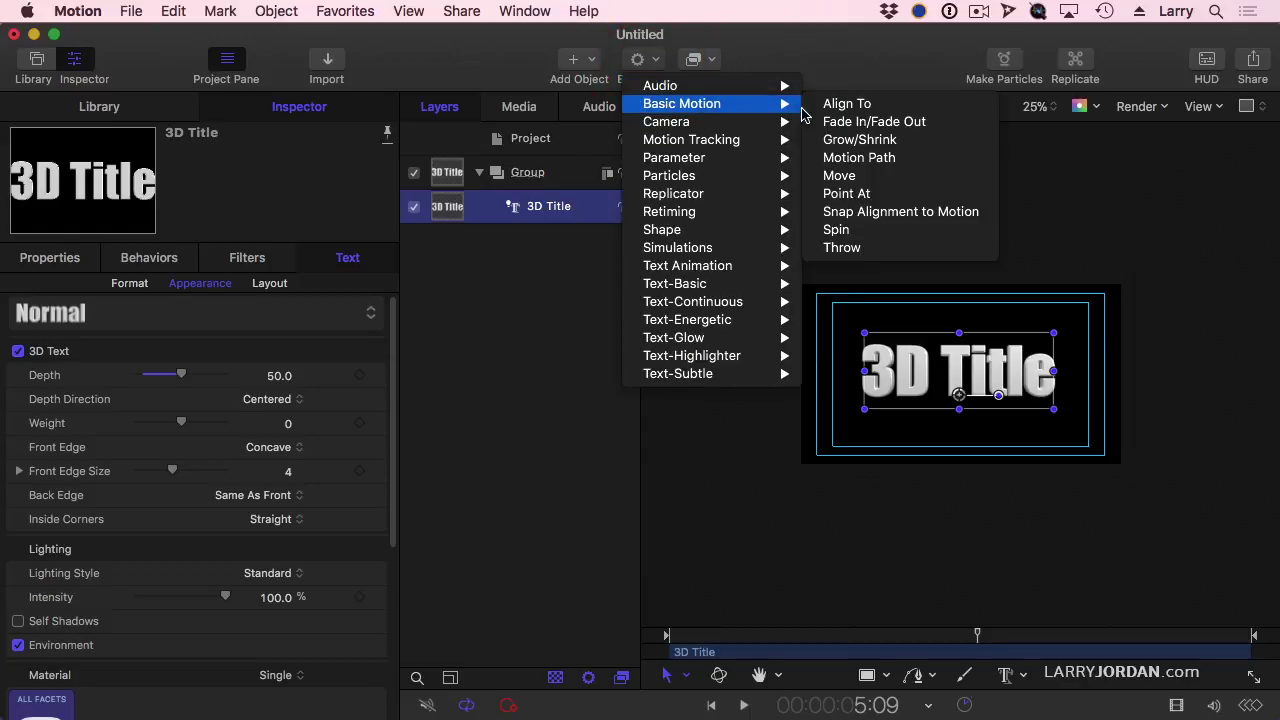
{"action": "left_click", "coordinate": [846, 231]}
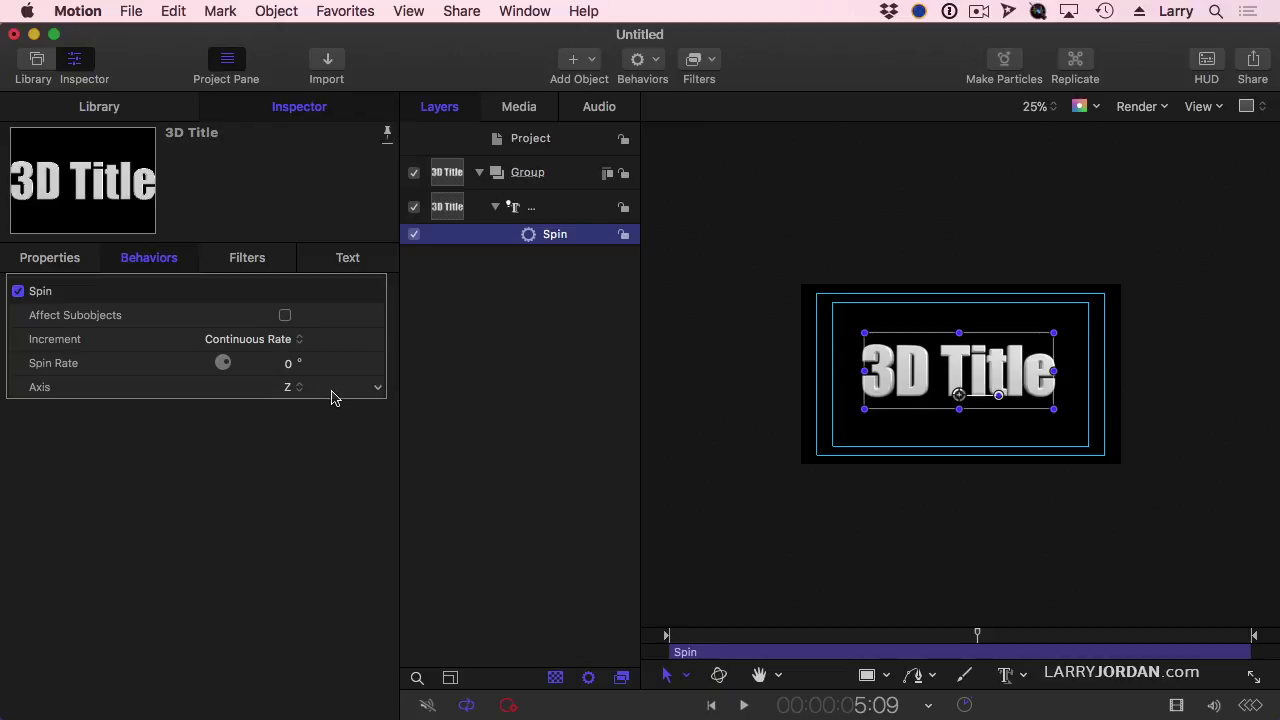
{"action": "key", "text": "F7"}
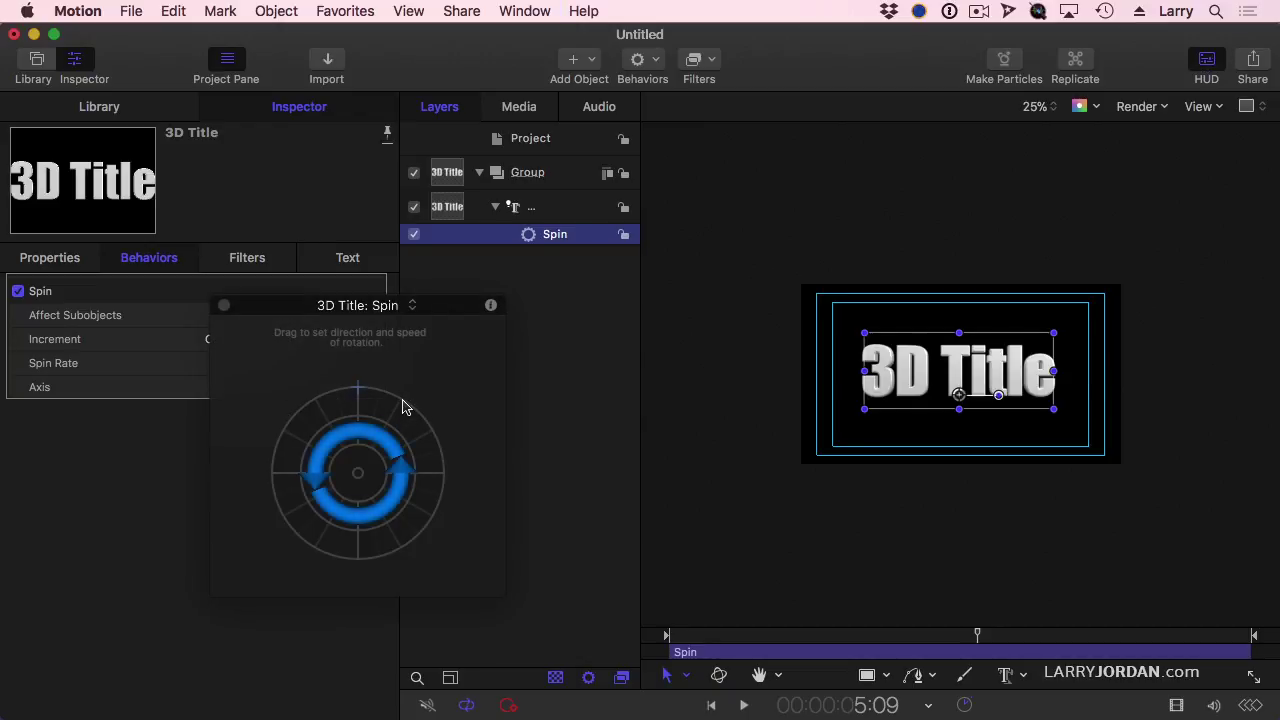
{"action": "left_click_drag", "start_coordinate": [402, 407], "coordinate": [422, 412]}
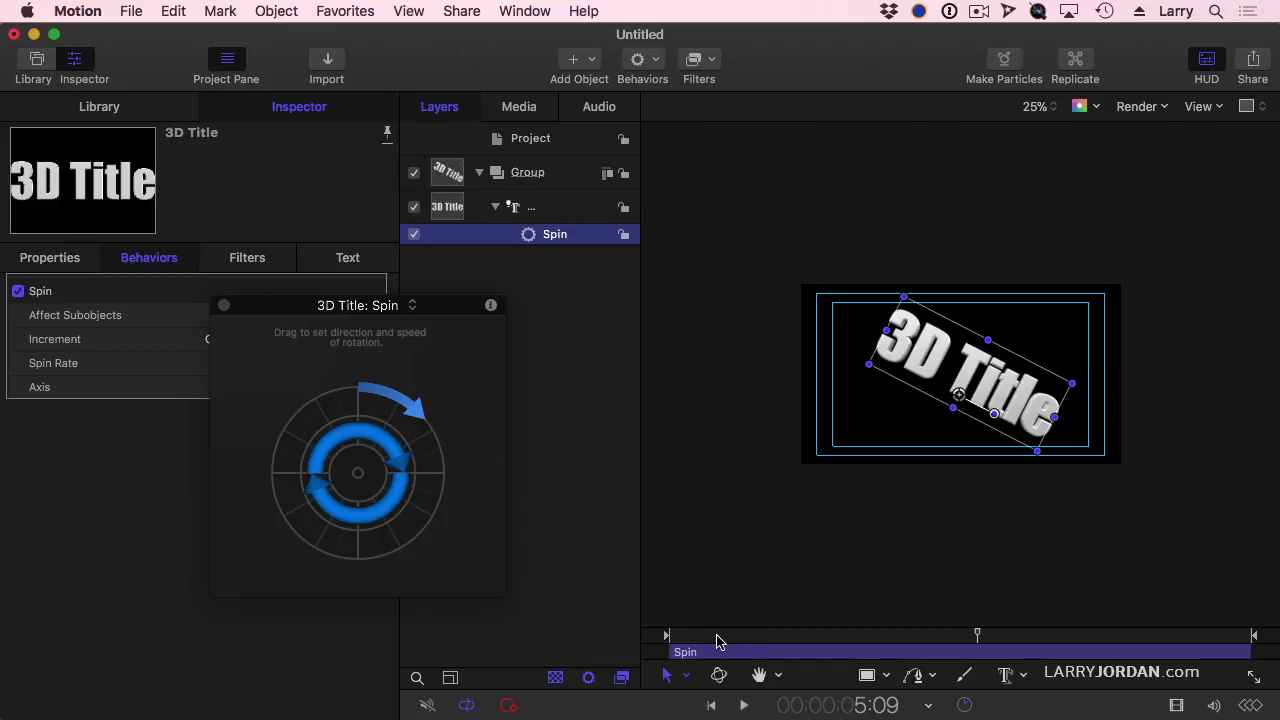
{"action": "left_click", "coordinate": [566, 643]}
{"action": "key", "text": "Home"}
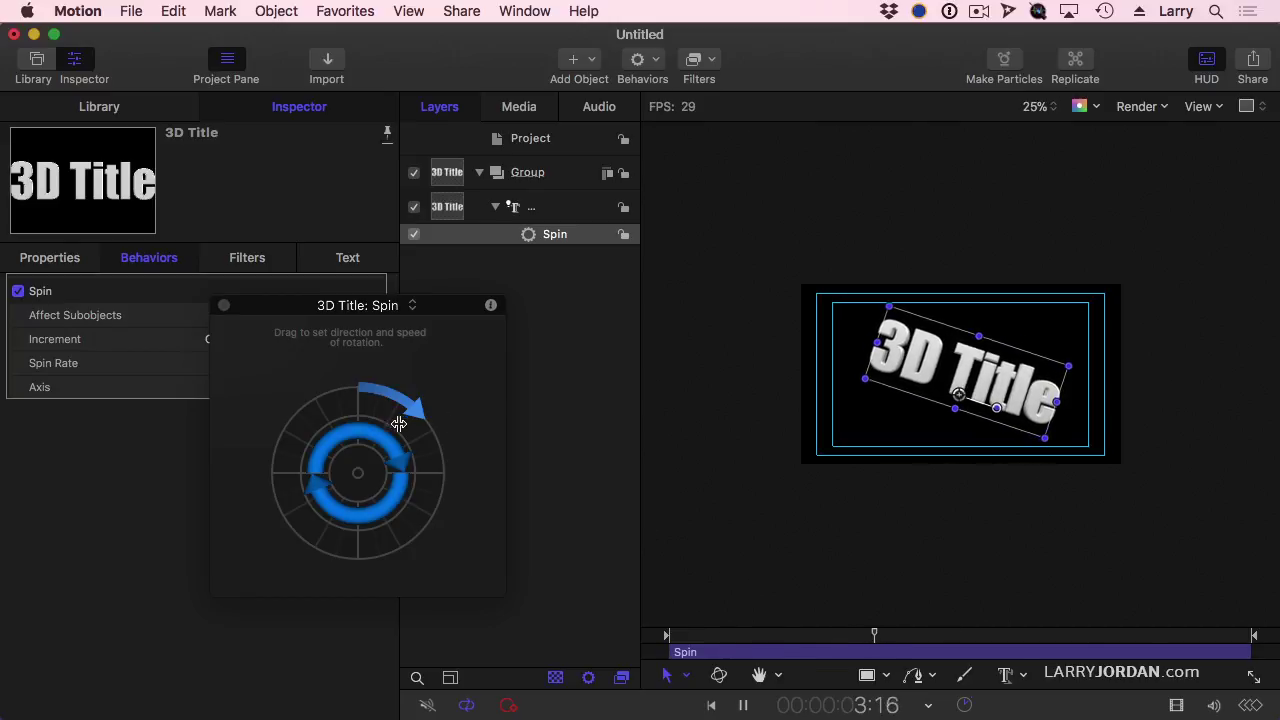
Adjust the spin rate in the dial to a faster clockwise rotation while playing
{"action": "left_click", "coordinate": [410, 406]}
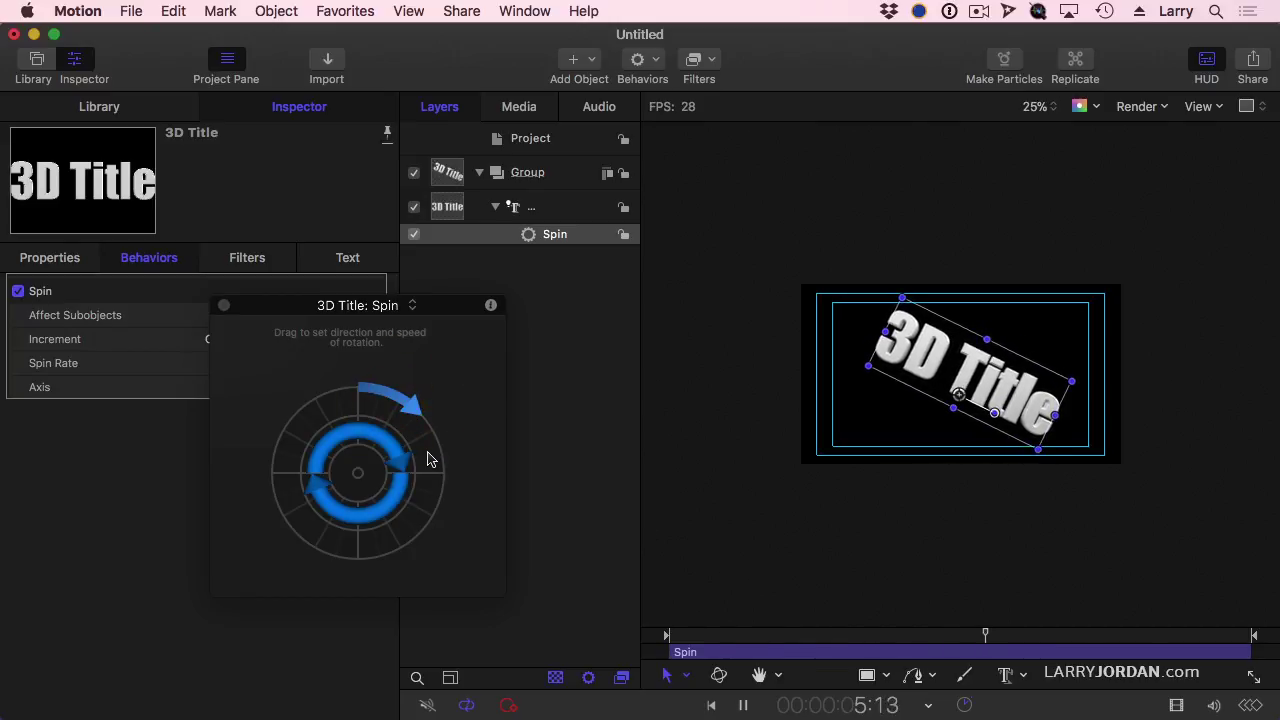
{"action": "left_click_drag", "start_coordinate": [410, 404], "coordinate": [272, 442]}
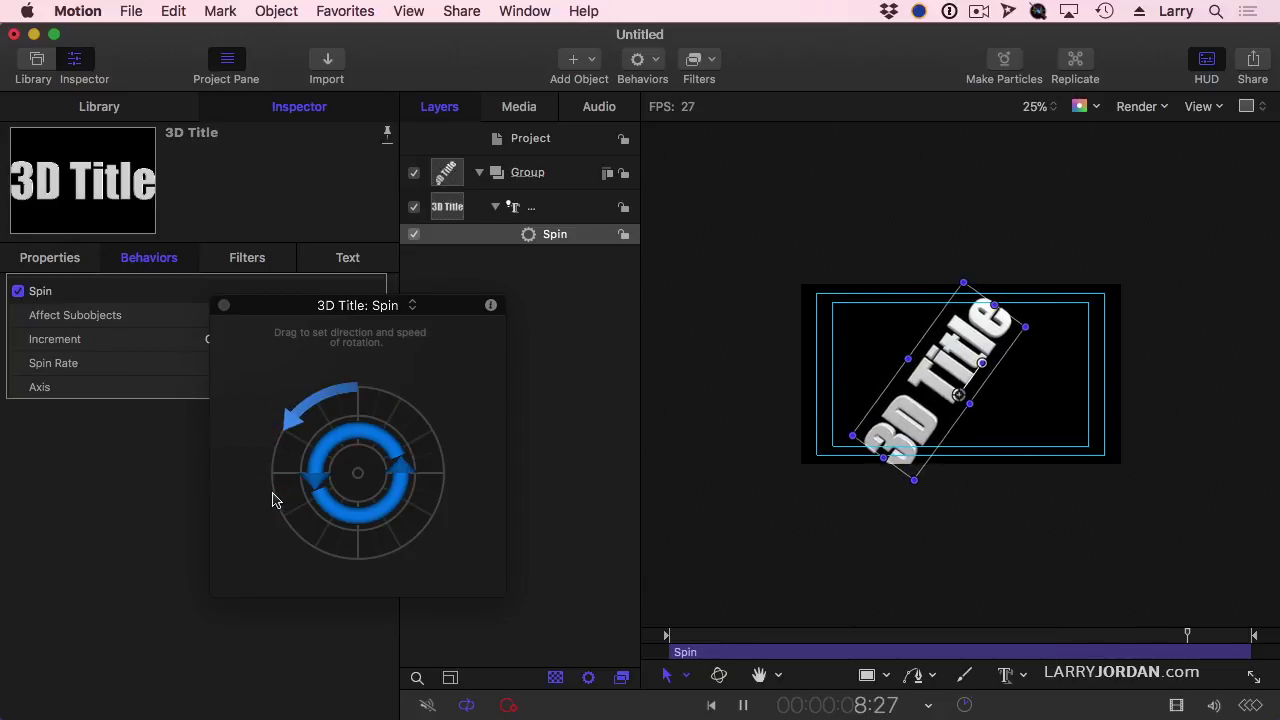
{"action": "left_click_drag", "start_coordinate": [360, 386], "coordinate": [345, 580]}
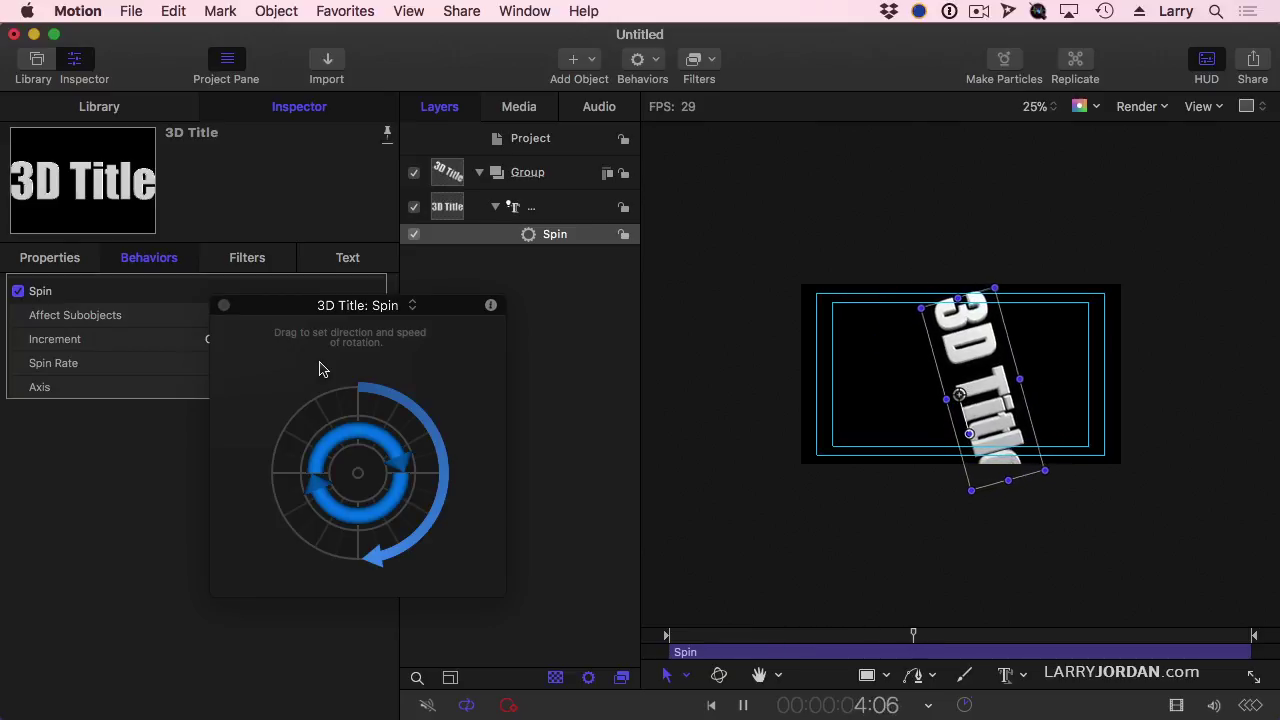
{"action": "key", "text": "space"}
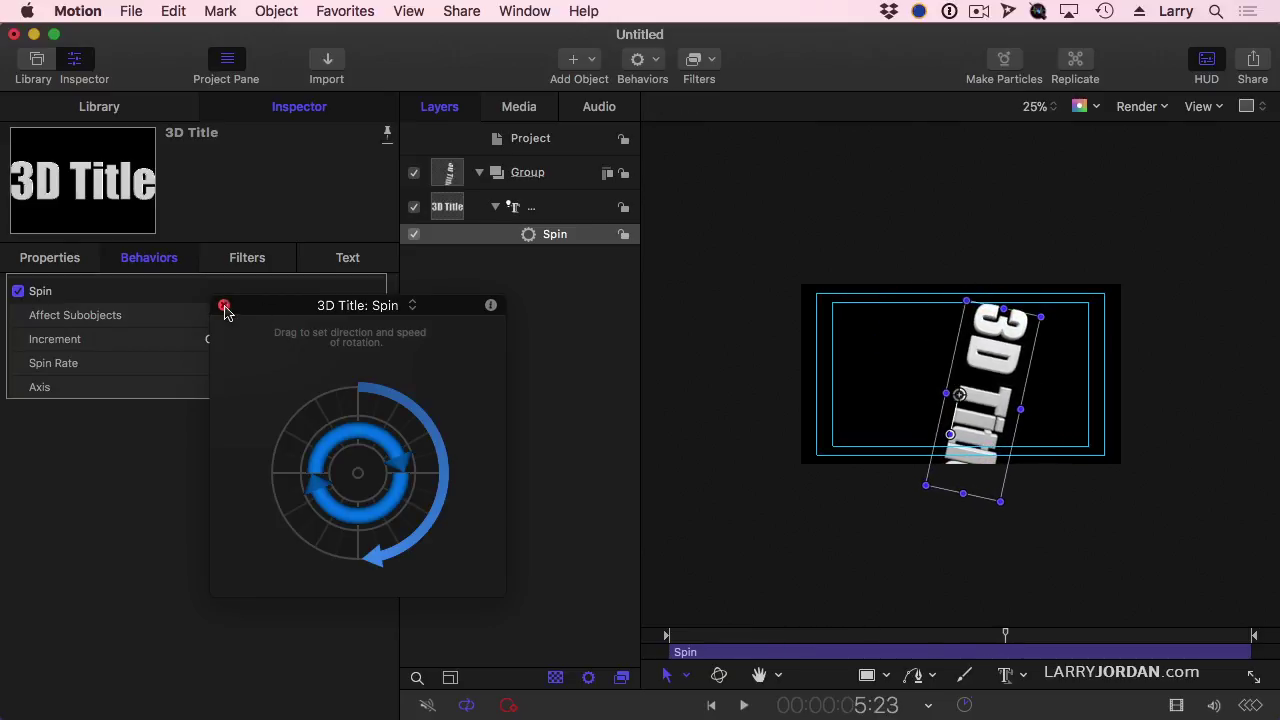